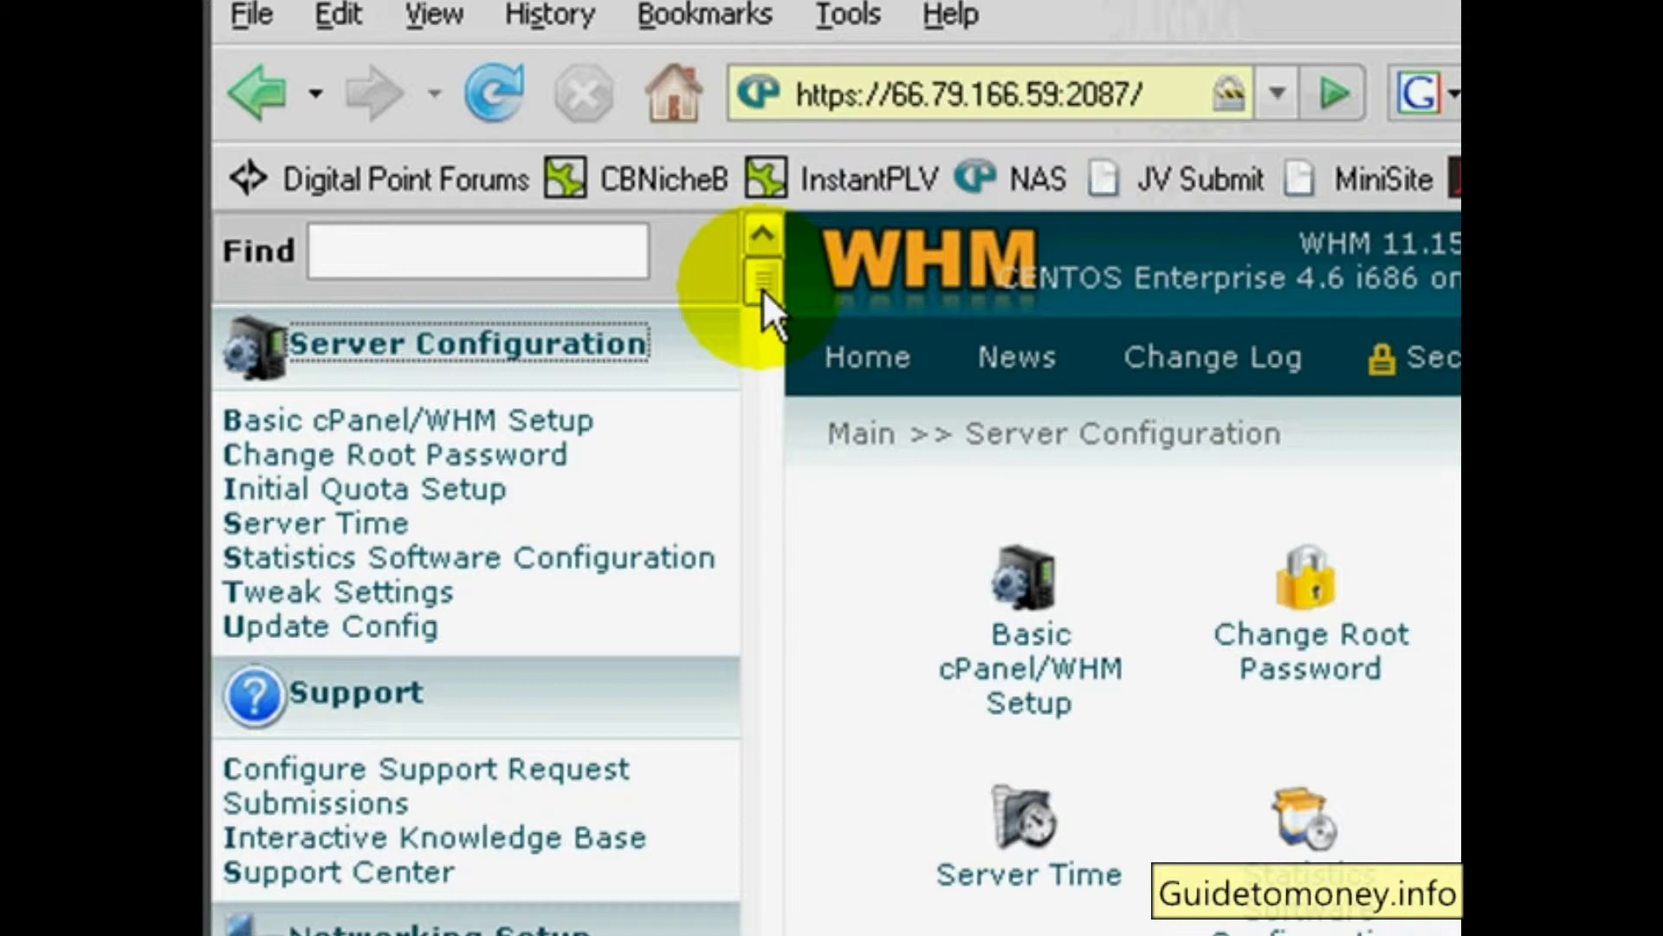
Step: Open the tool for copying multiple accounts/packages from another server and set the remote server address to 67.222.137.62
left_click_drag(762, 288, 768, 616)
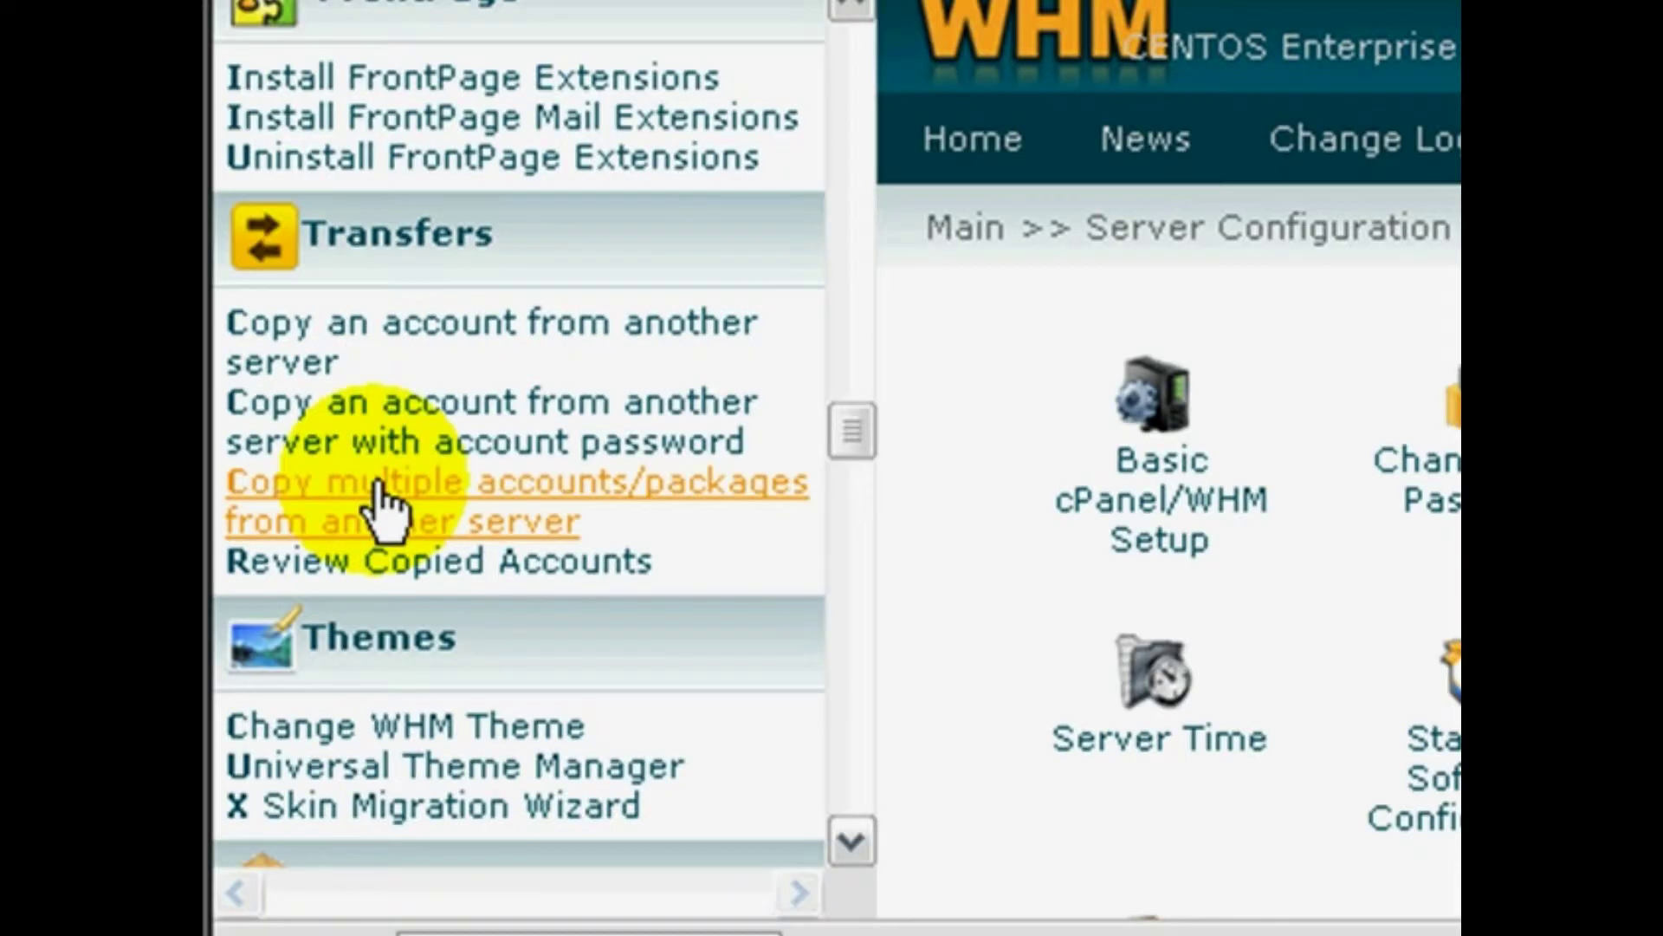
left_click(379, 485)
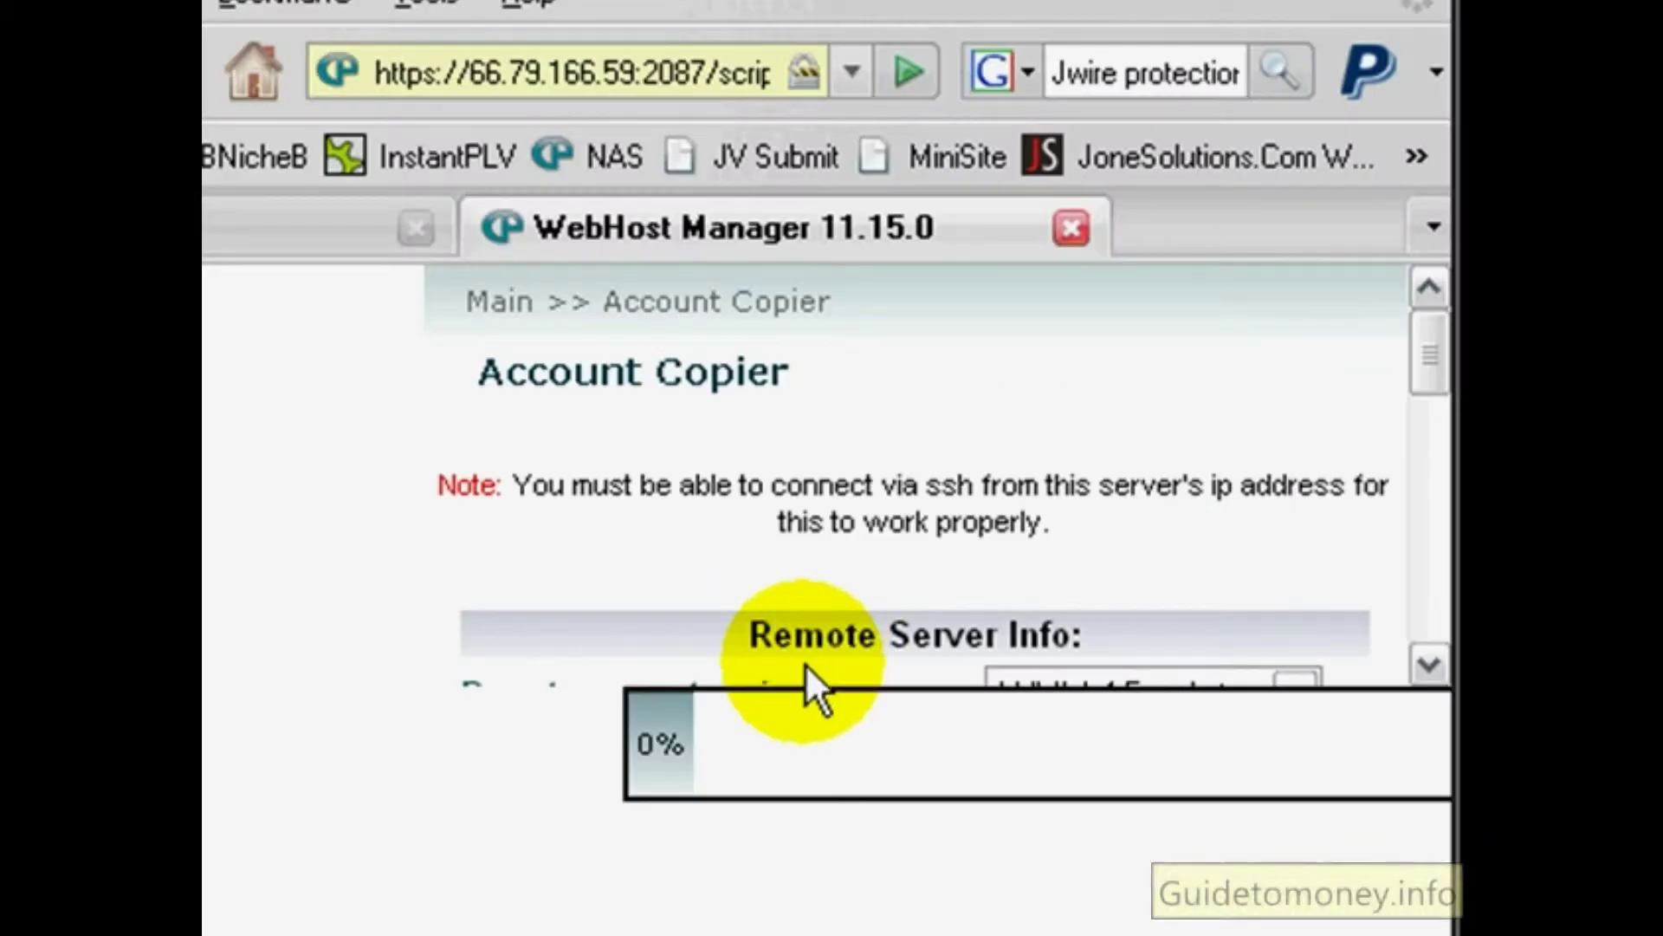
left_click_drag(1410, 380, 1421, 431)
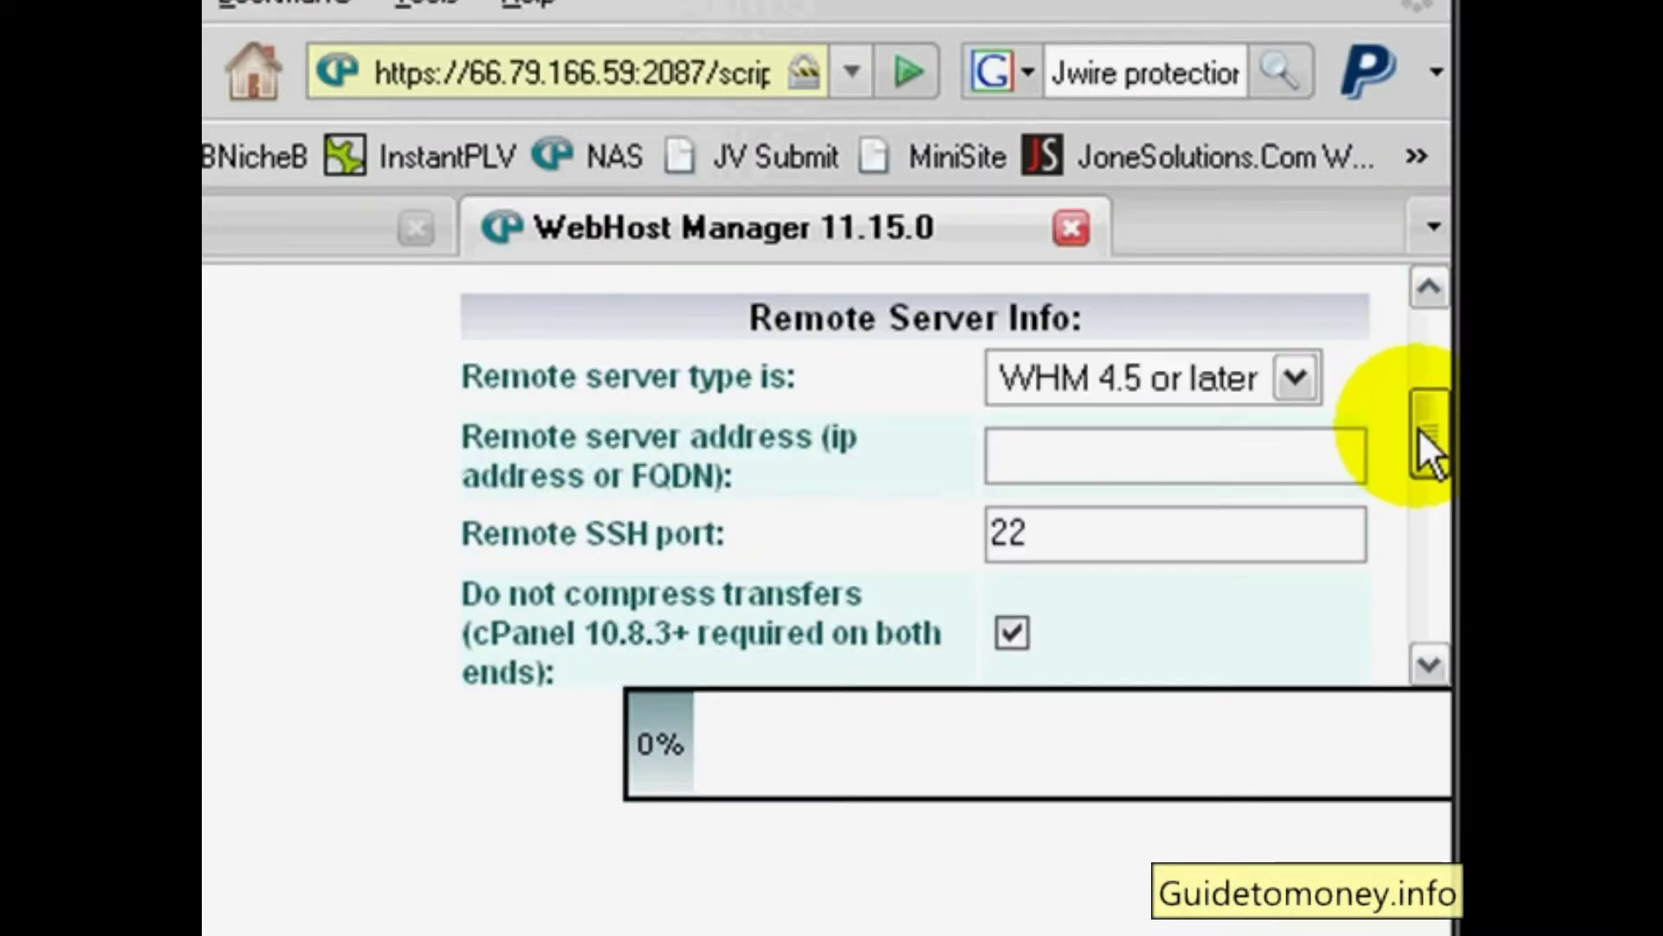
right_click(1046, 449)
left_click(1118, 655)
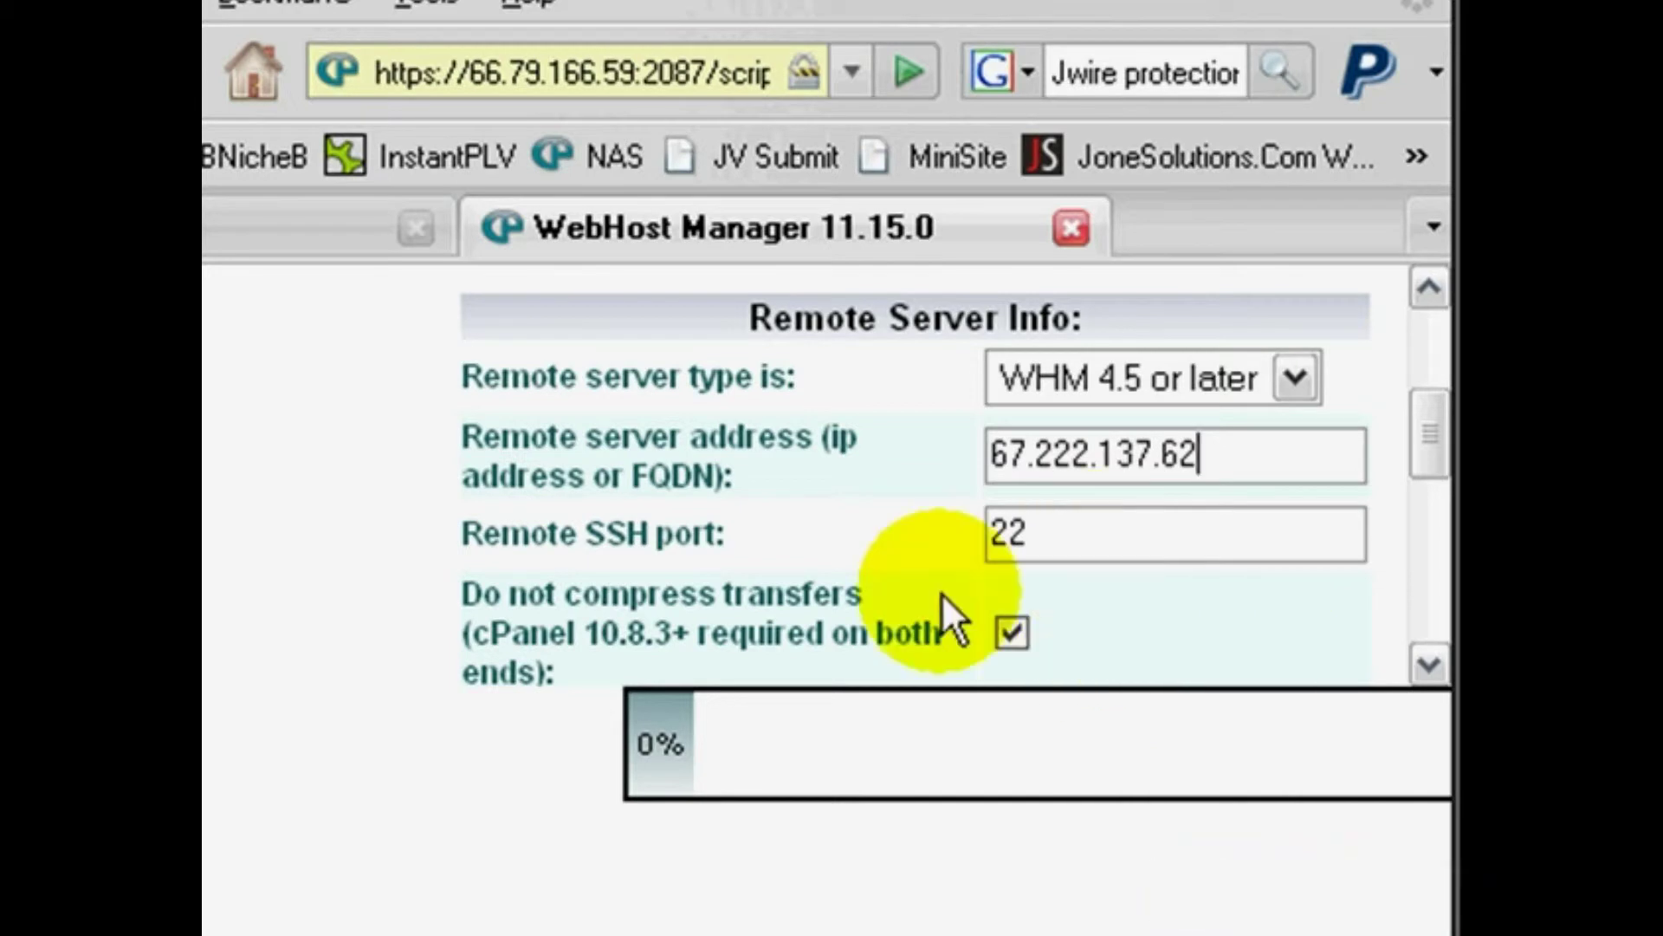
Step: Set the login type to Root and replace the default remote SSH port with the remote server's custom port
scroll(928, 589, "down", 3)
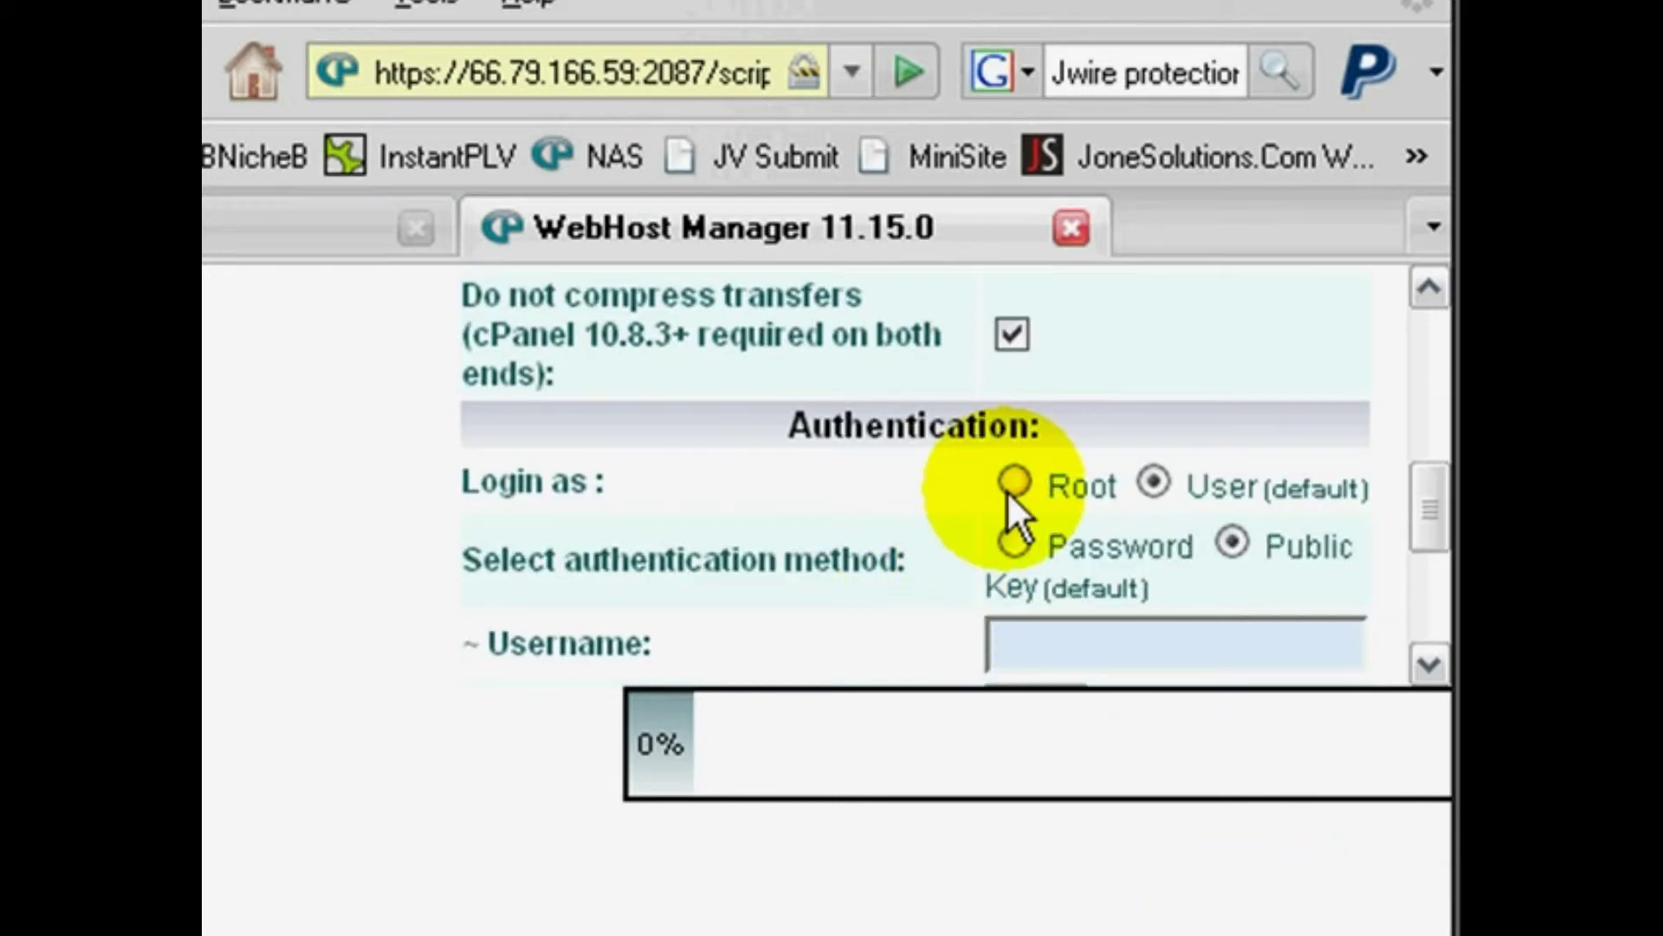
left_click(1012, 484)
scroll(1019, 543, "up", 2)
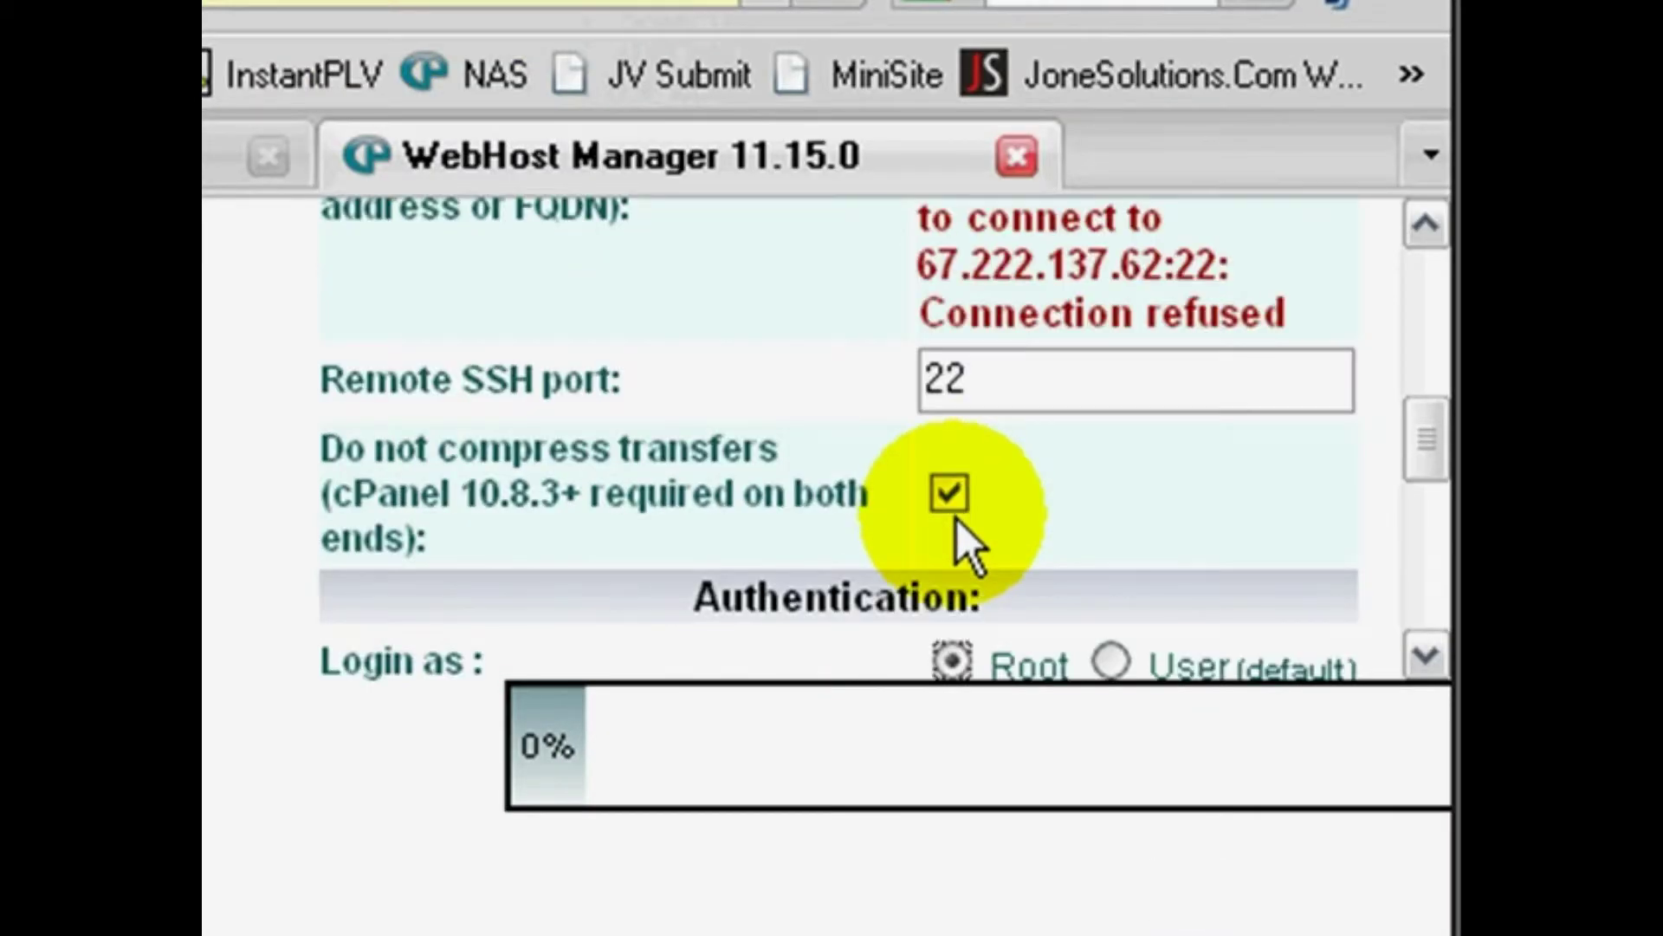
scroll(958, 520, "up", 2)
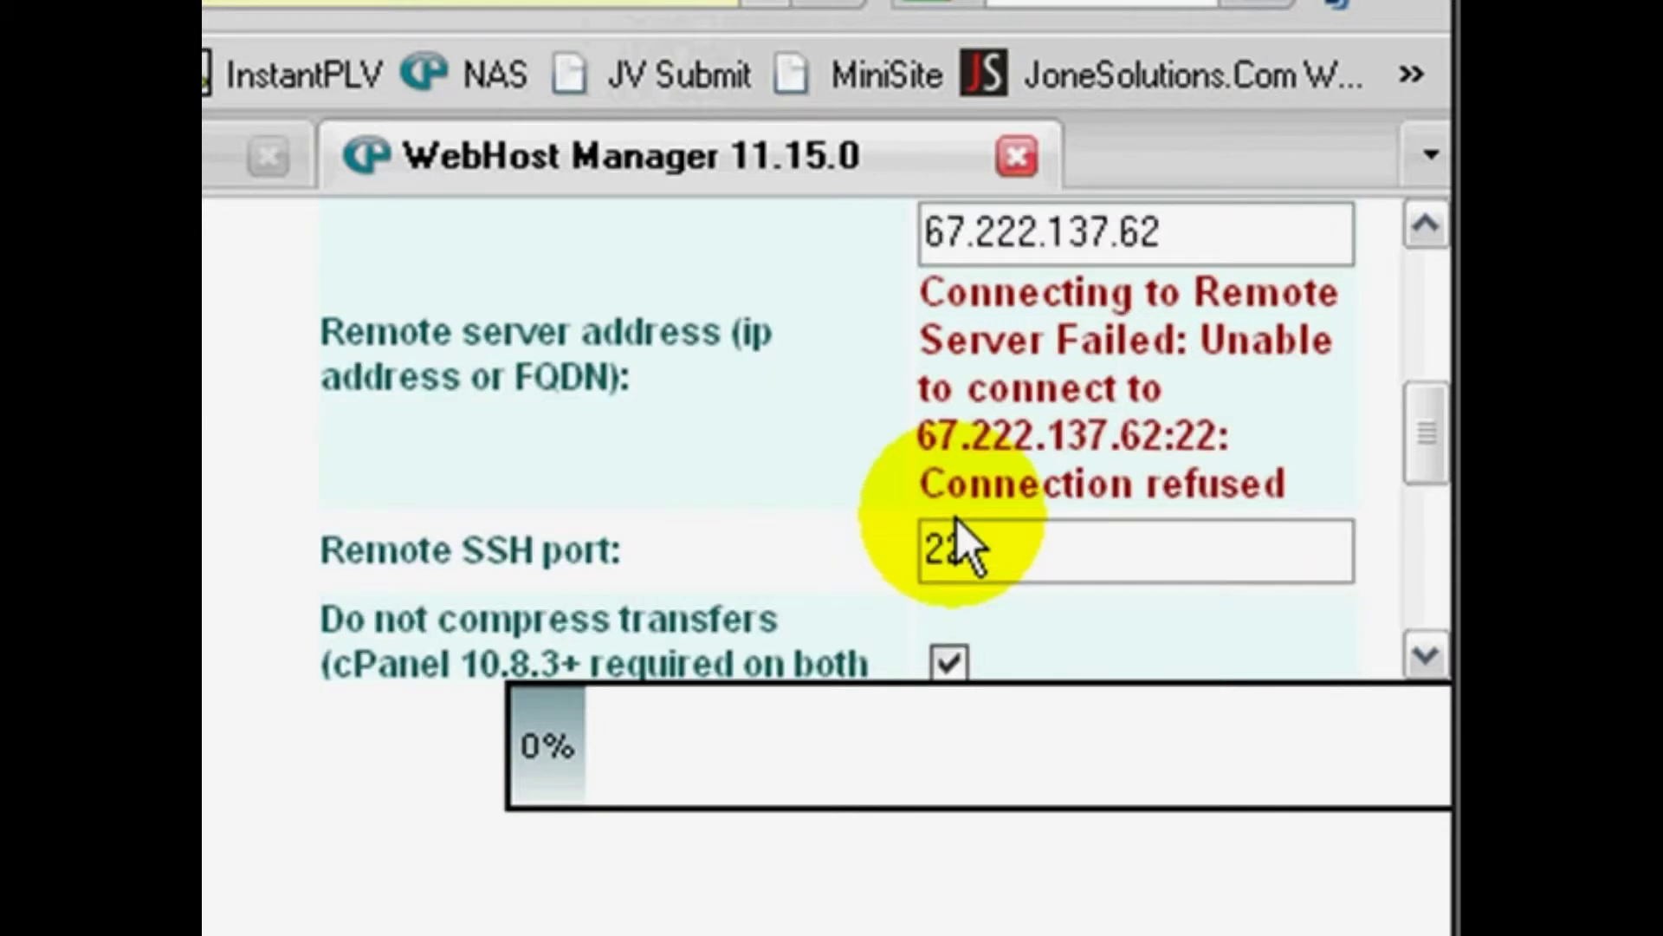
scroll(959, 518, "up", 2)
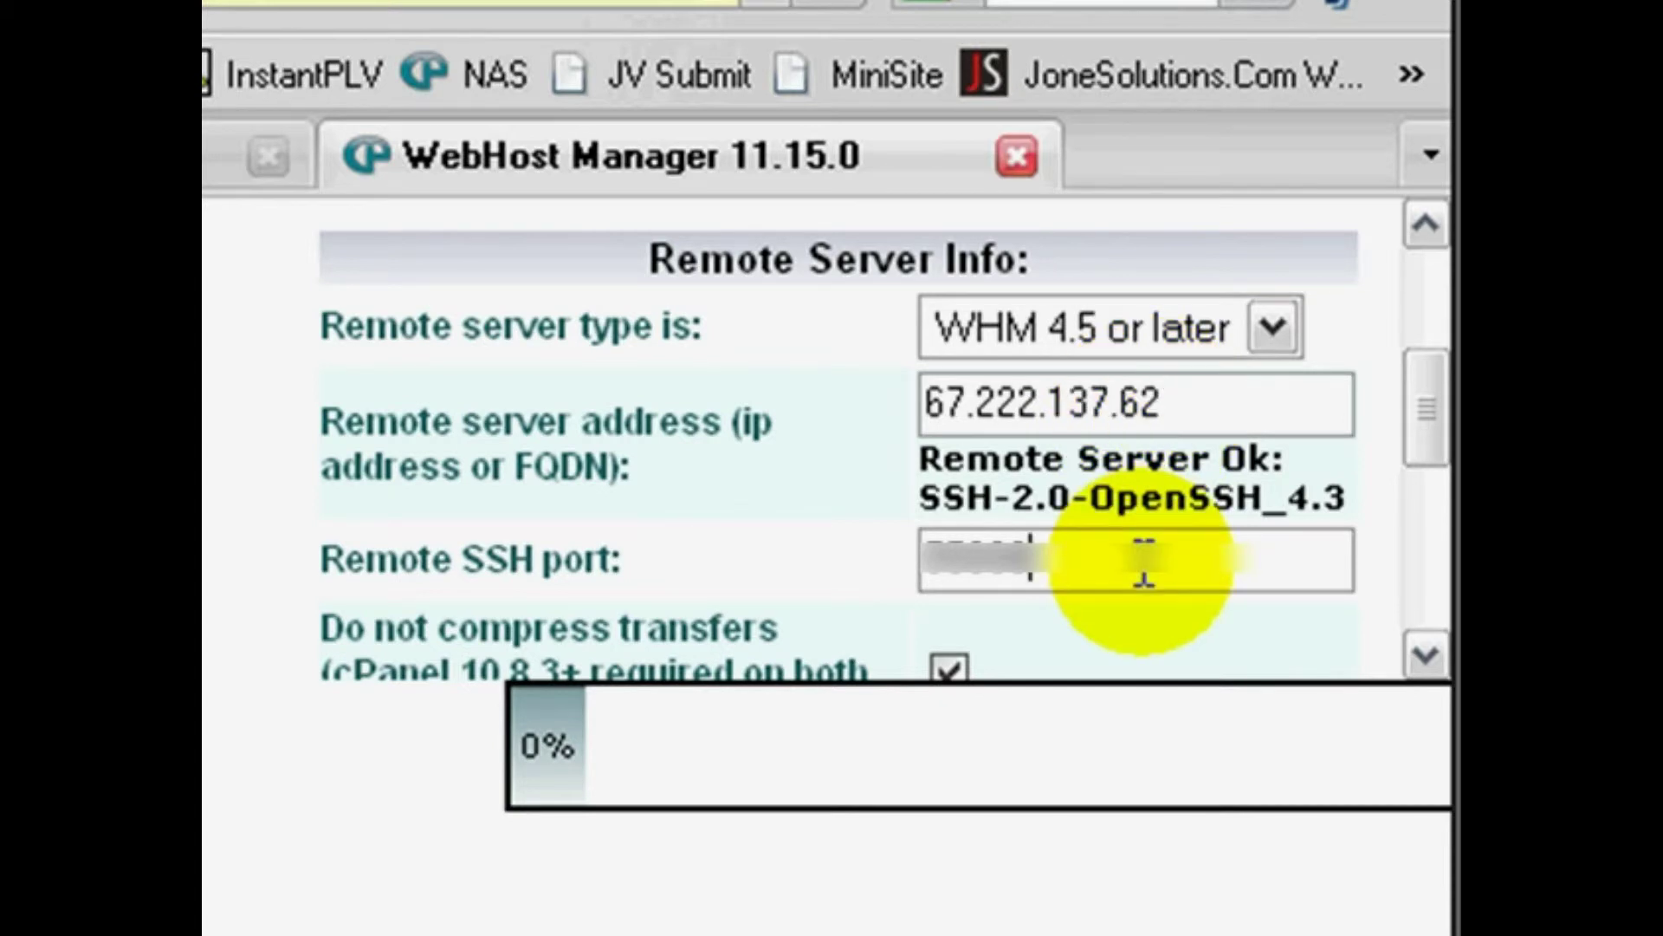
Step: Choose Password as the authentication method, enter the root password and fetch the account list from the remote server
scroll(1127, 559, "down", 4)
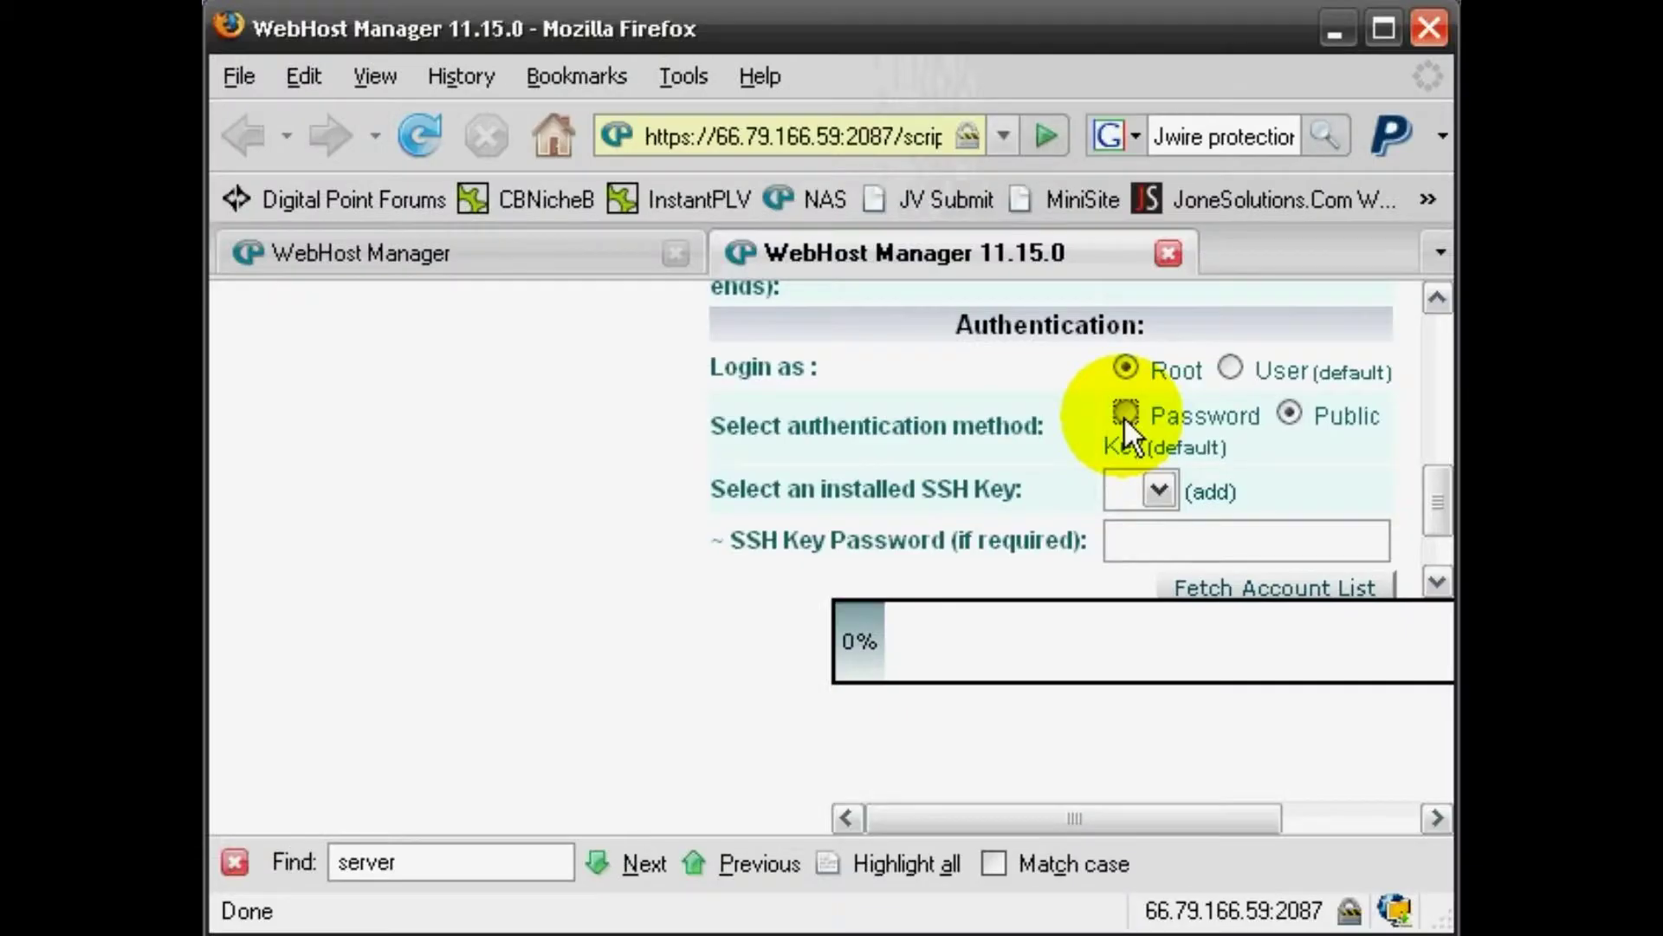
left_click(1124, 414)
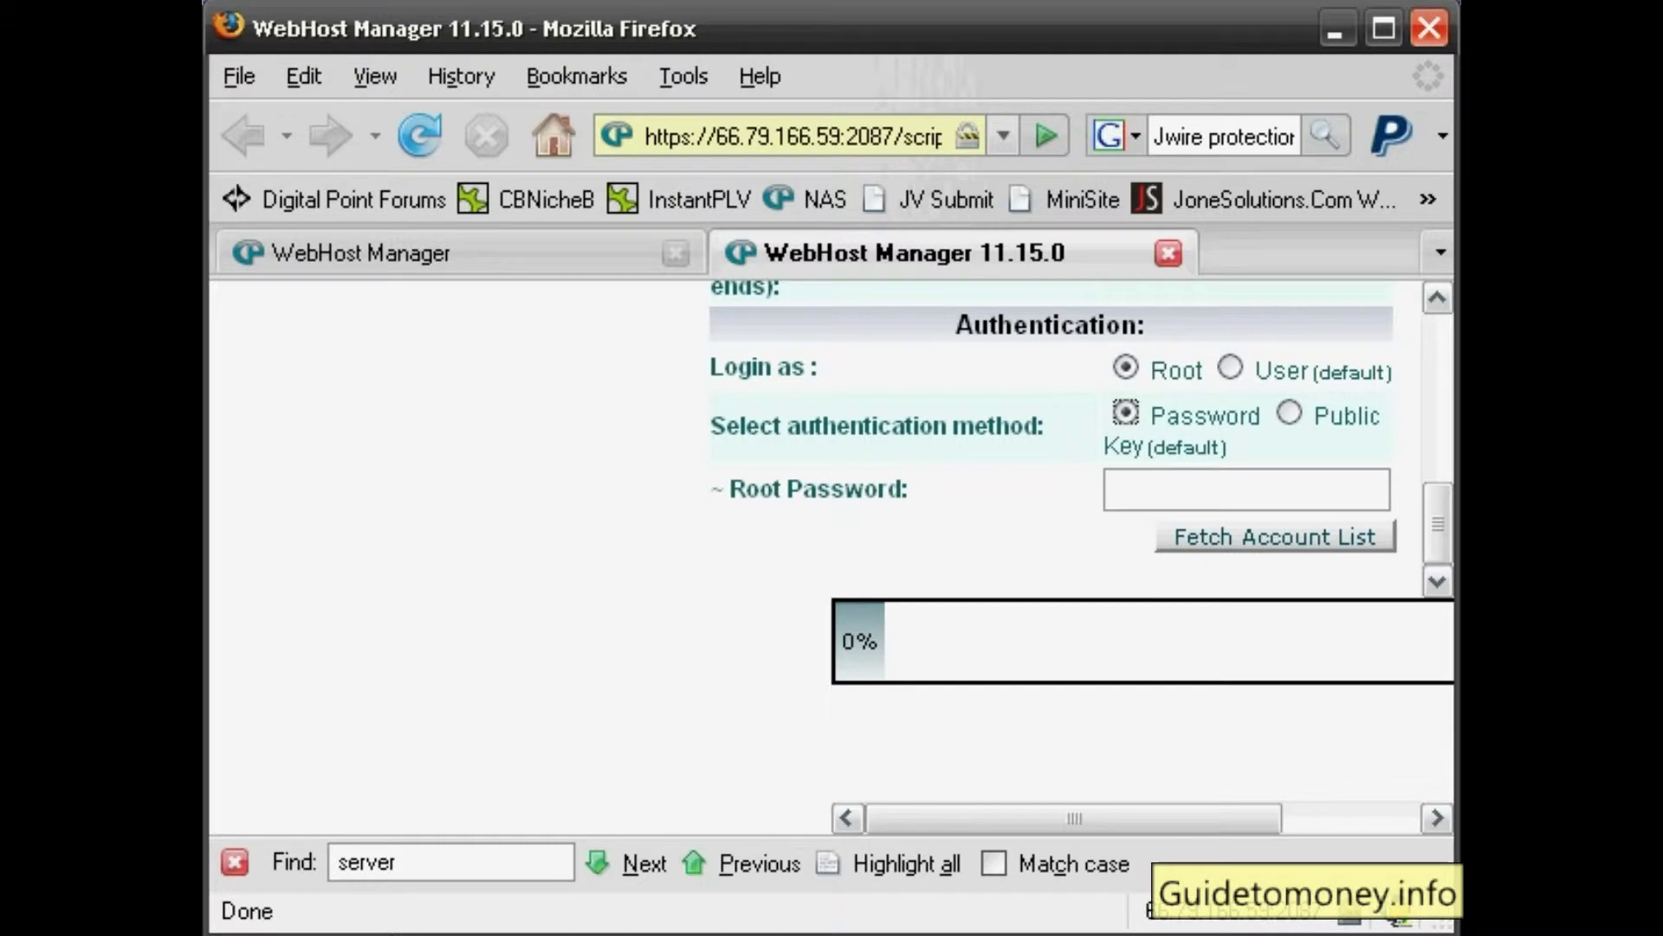
left_click(1199, 487)
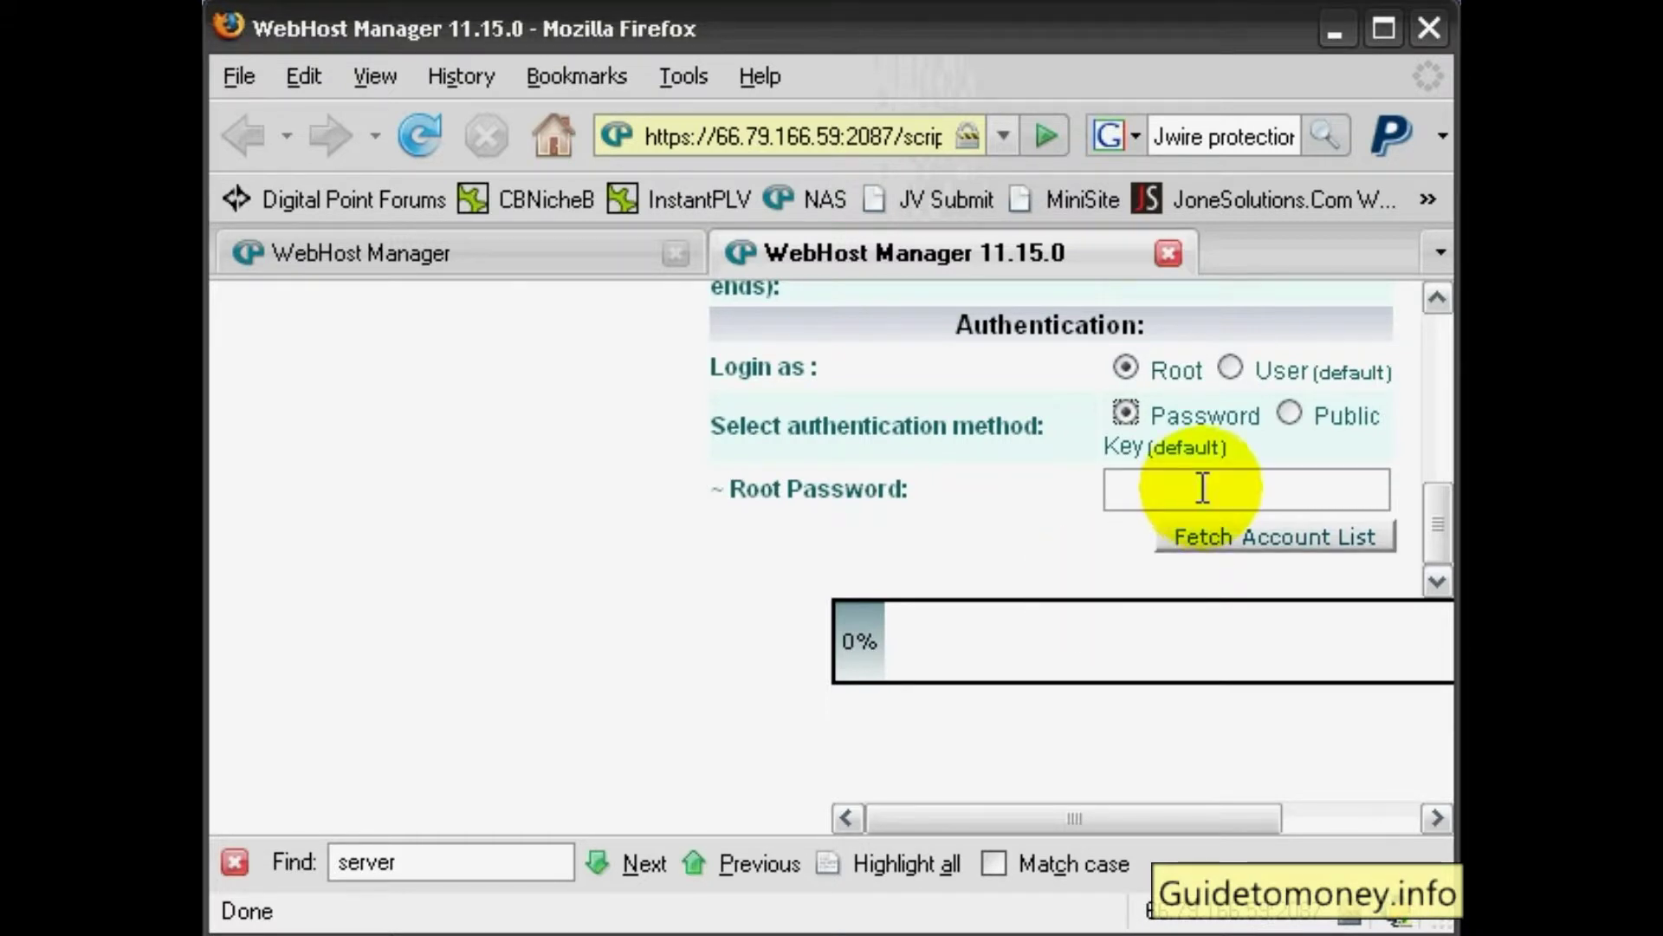
left_click(1253, 532)
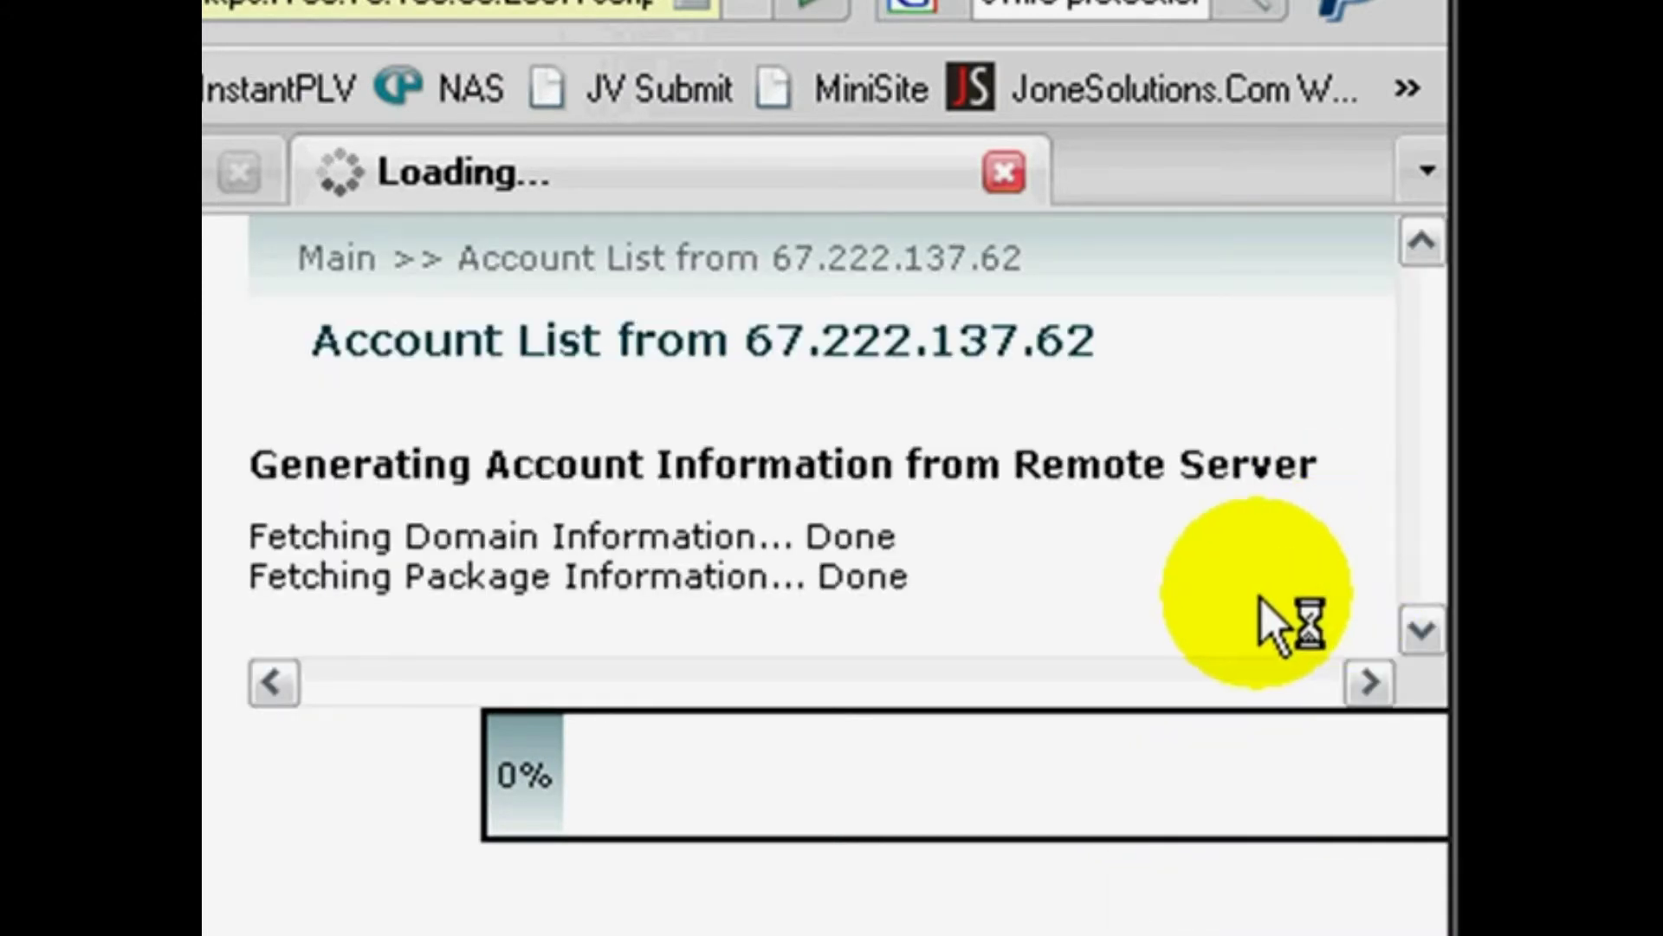
Step: Mark the unlimited package for copying
left_click_drag(1422, 303, 1421, 334)
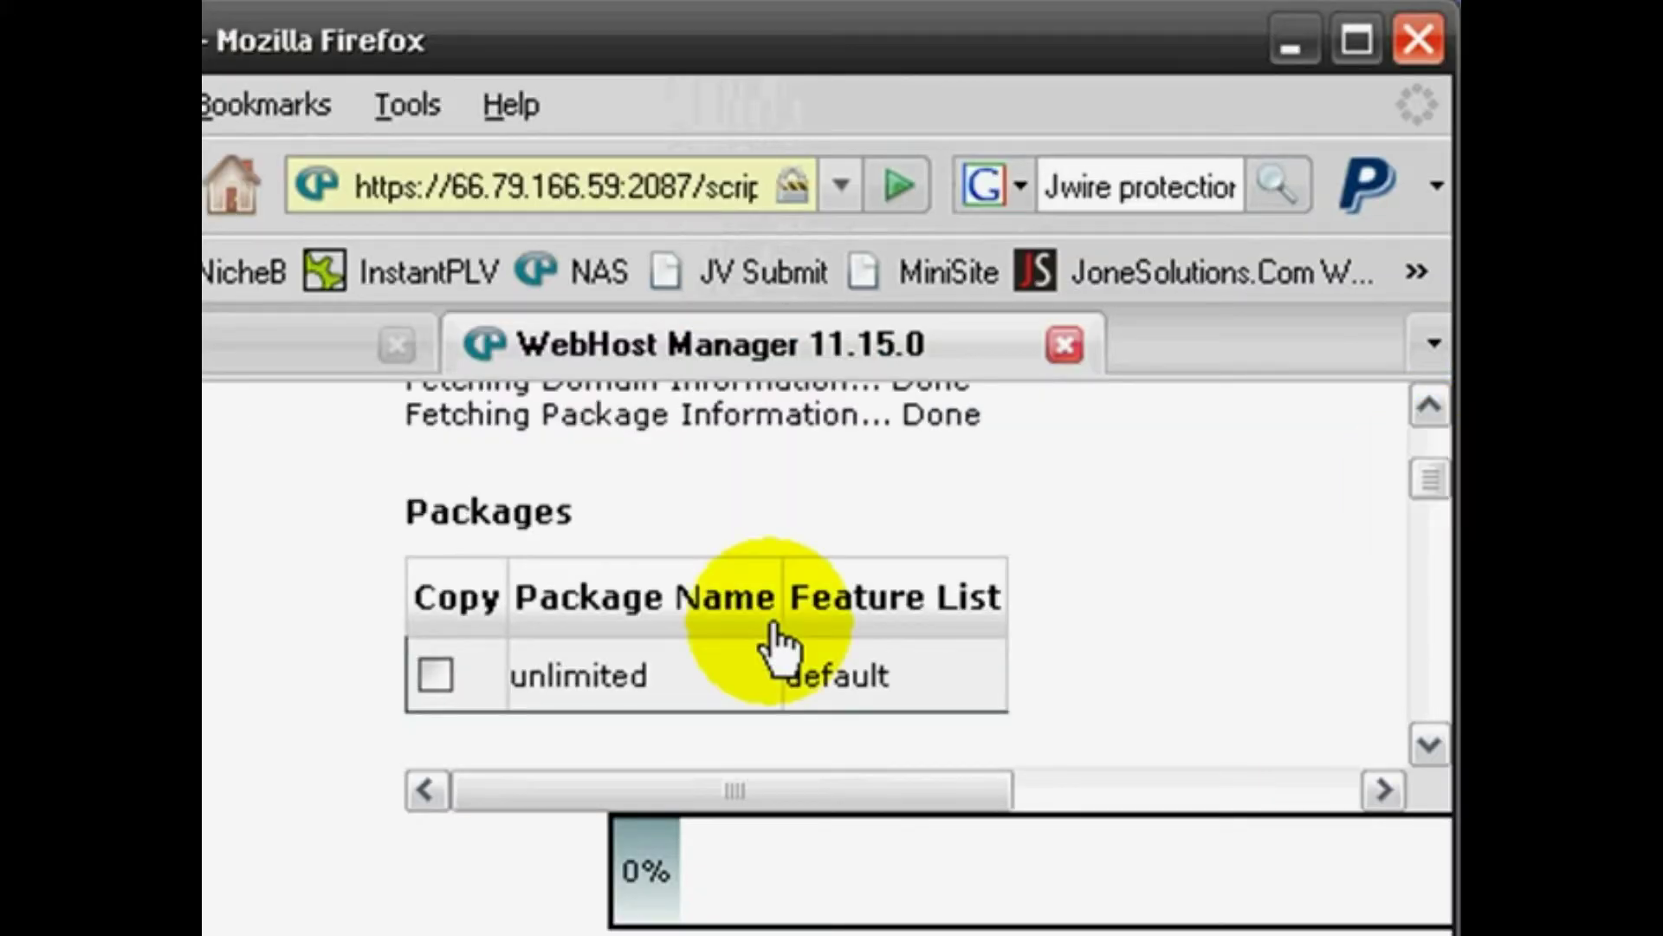
left_click(435, 676)
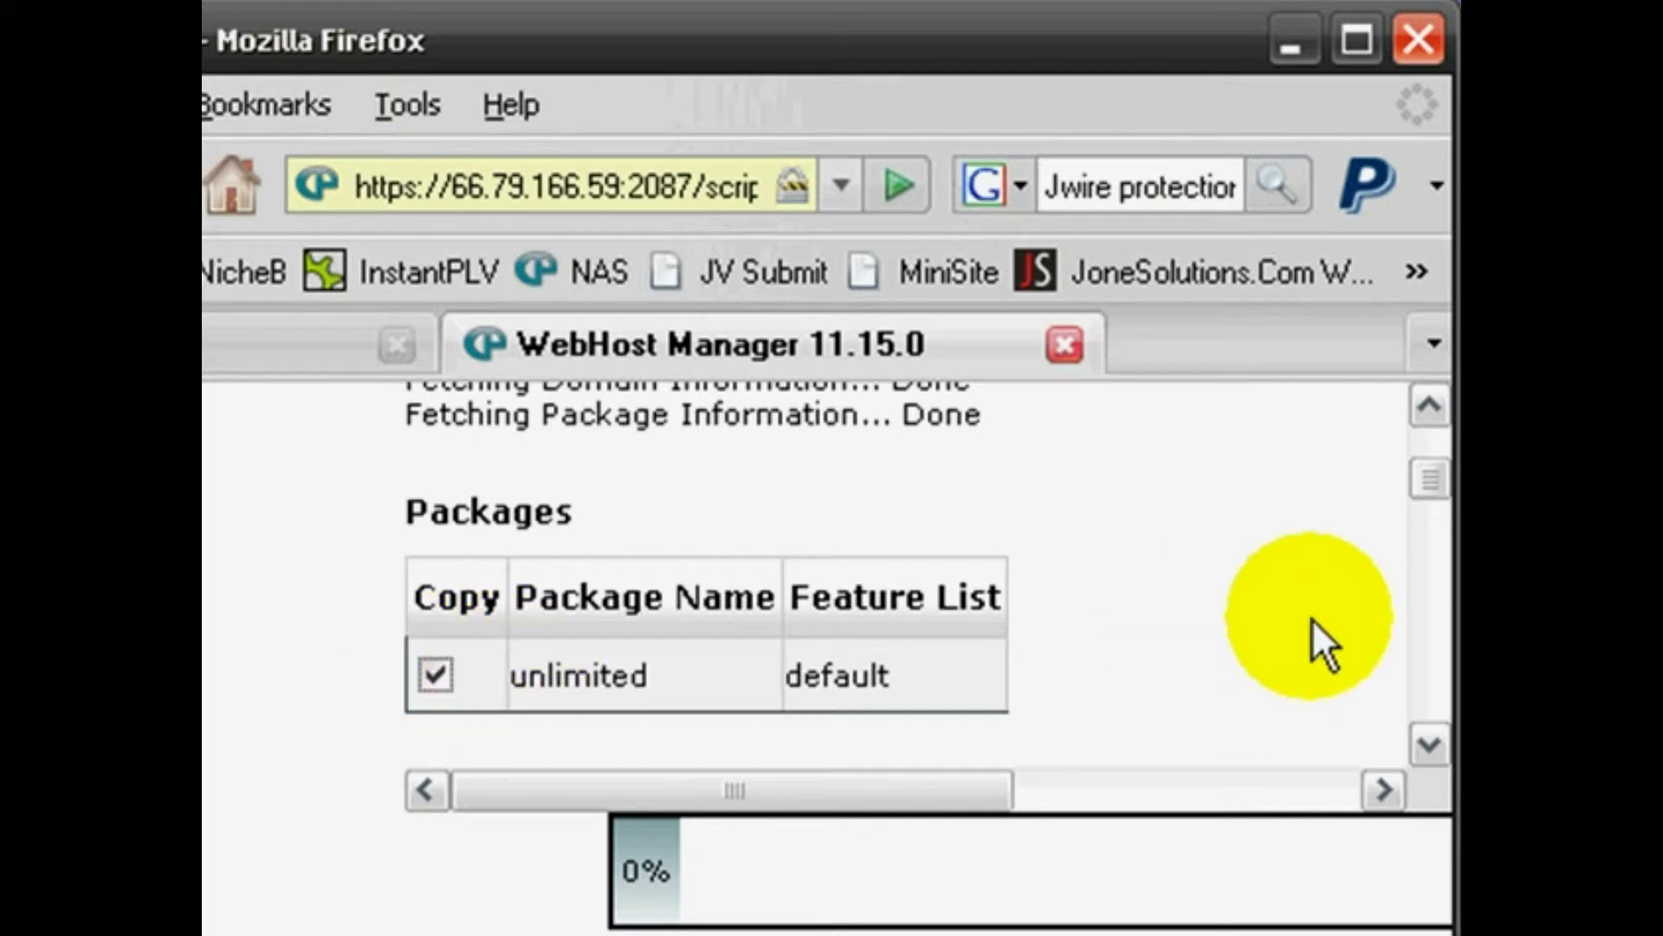
Step: Examine the Packages and Accounts tables, including the domain, user, reseller and skip columns
scroll(1307, 638, "down", 5)
scroll(1250, 617, "down", 2)
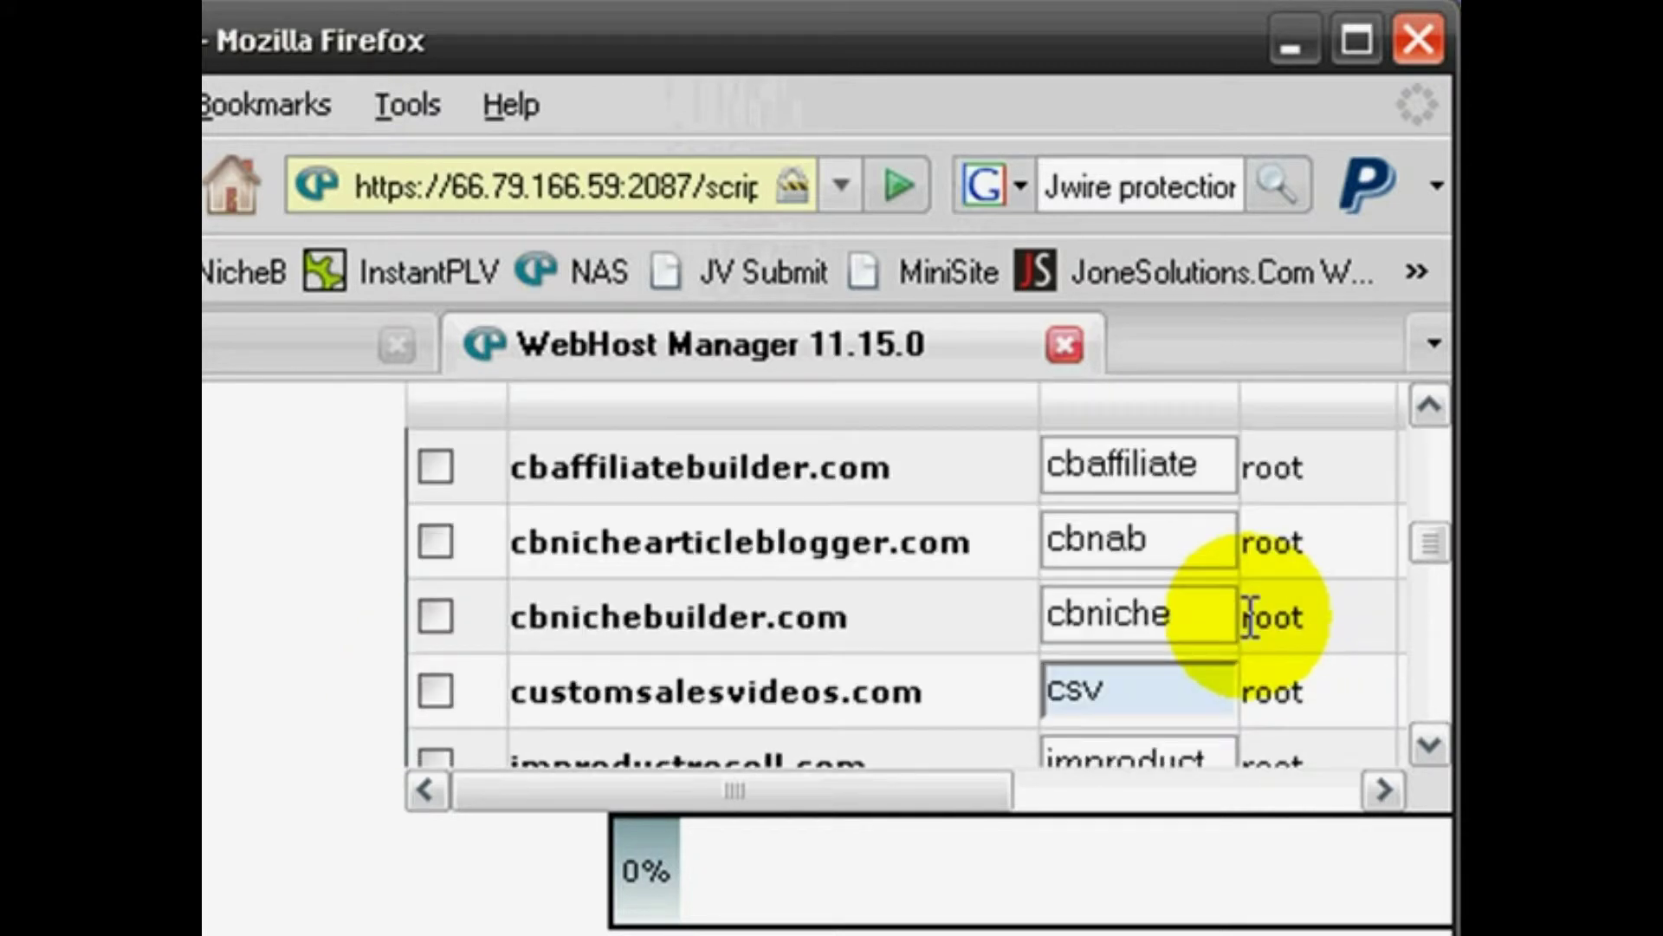
scroll(970, 667, "down", 2)
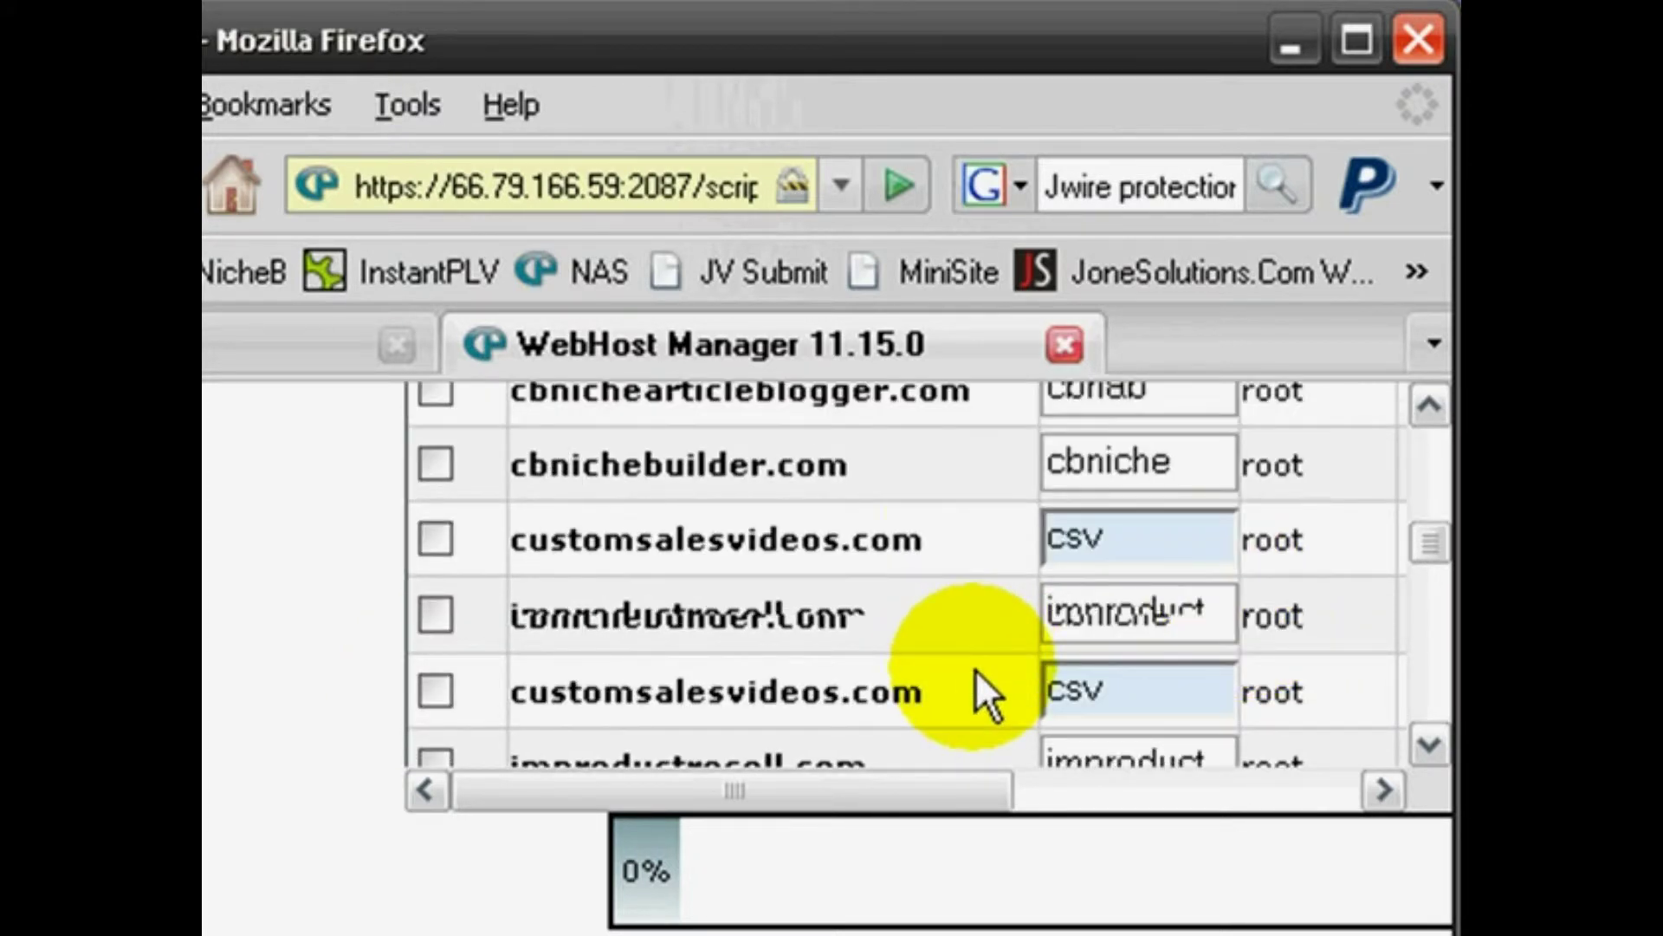
scroll(698, 586, "up", 4)
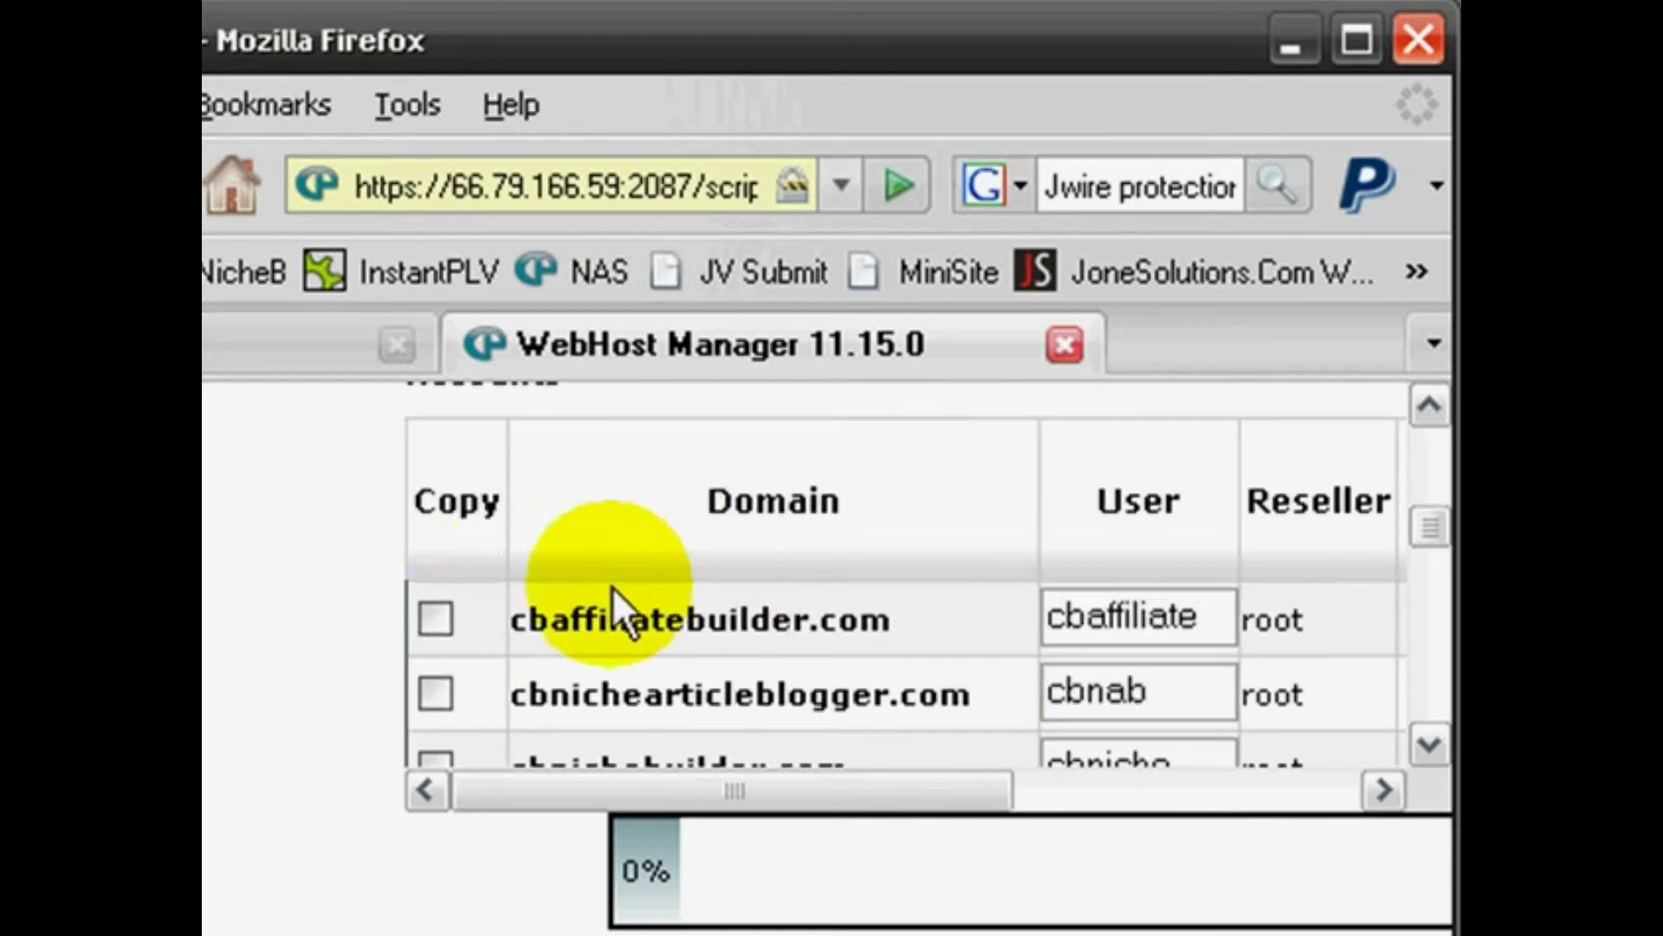
scroll(632, 624, "up", 4)
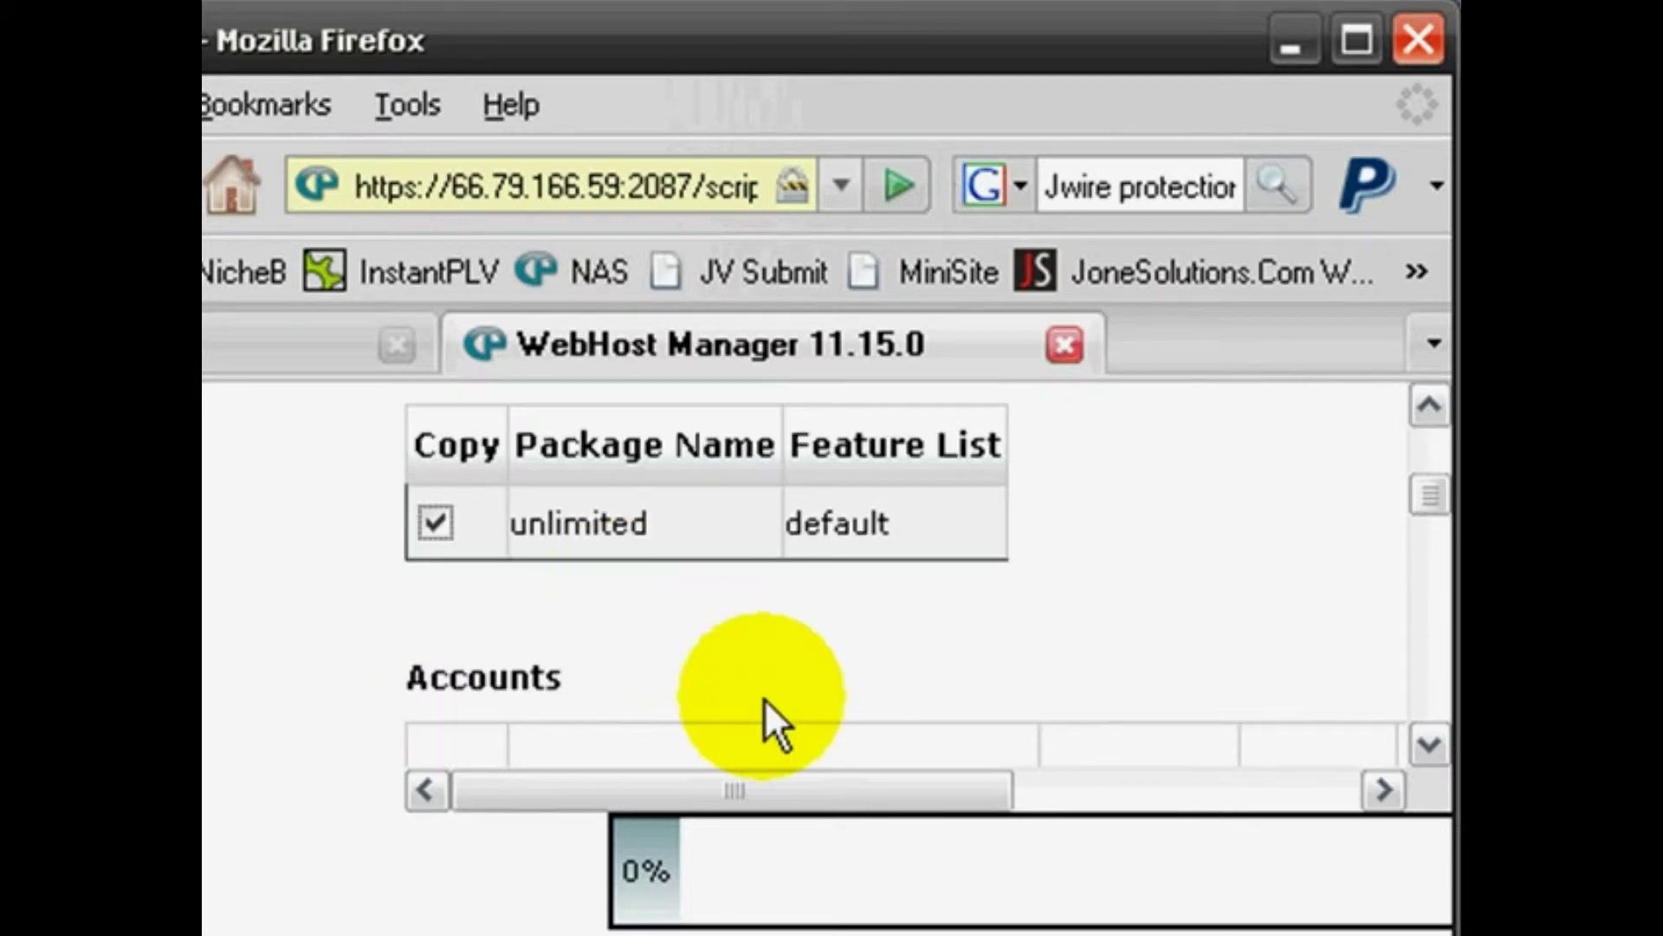
scroll(771, 737, "down", 2)
left_click_drag(780, 790, 1270, 802)
scroll(1223, 702, "up", 6)
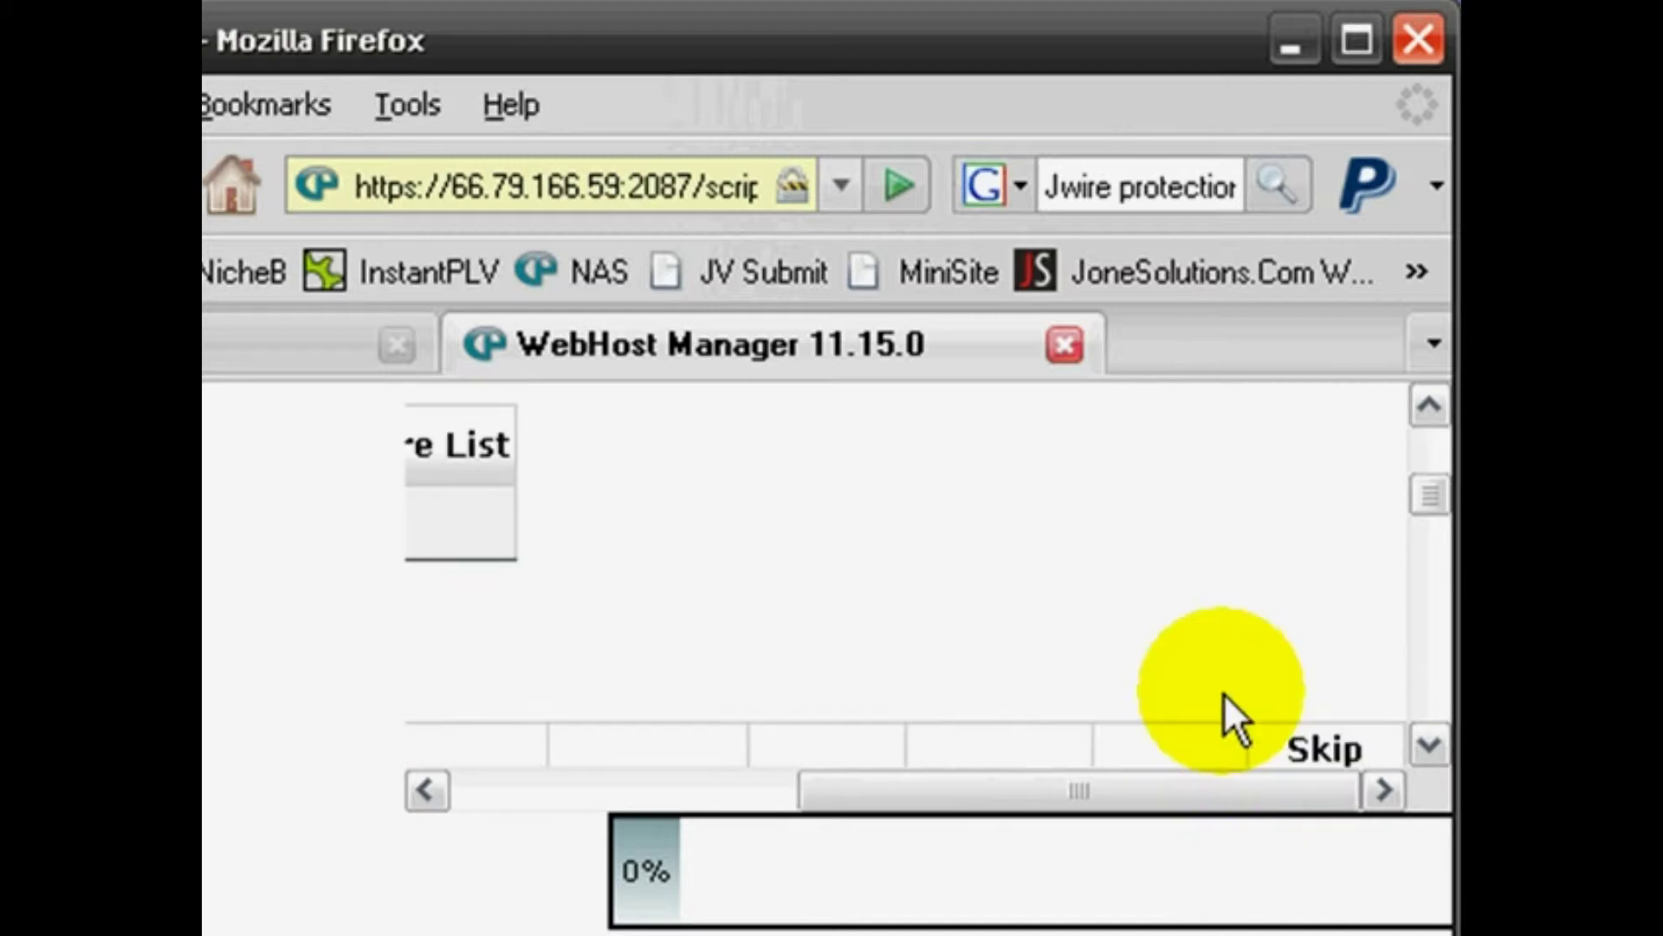
scroll(1148, 681, "down", 2)
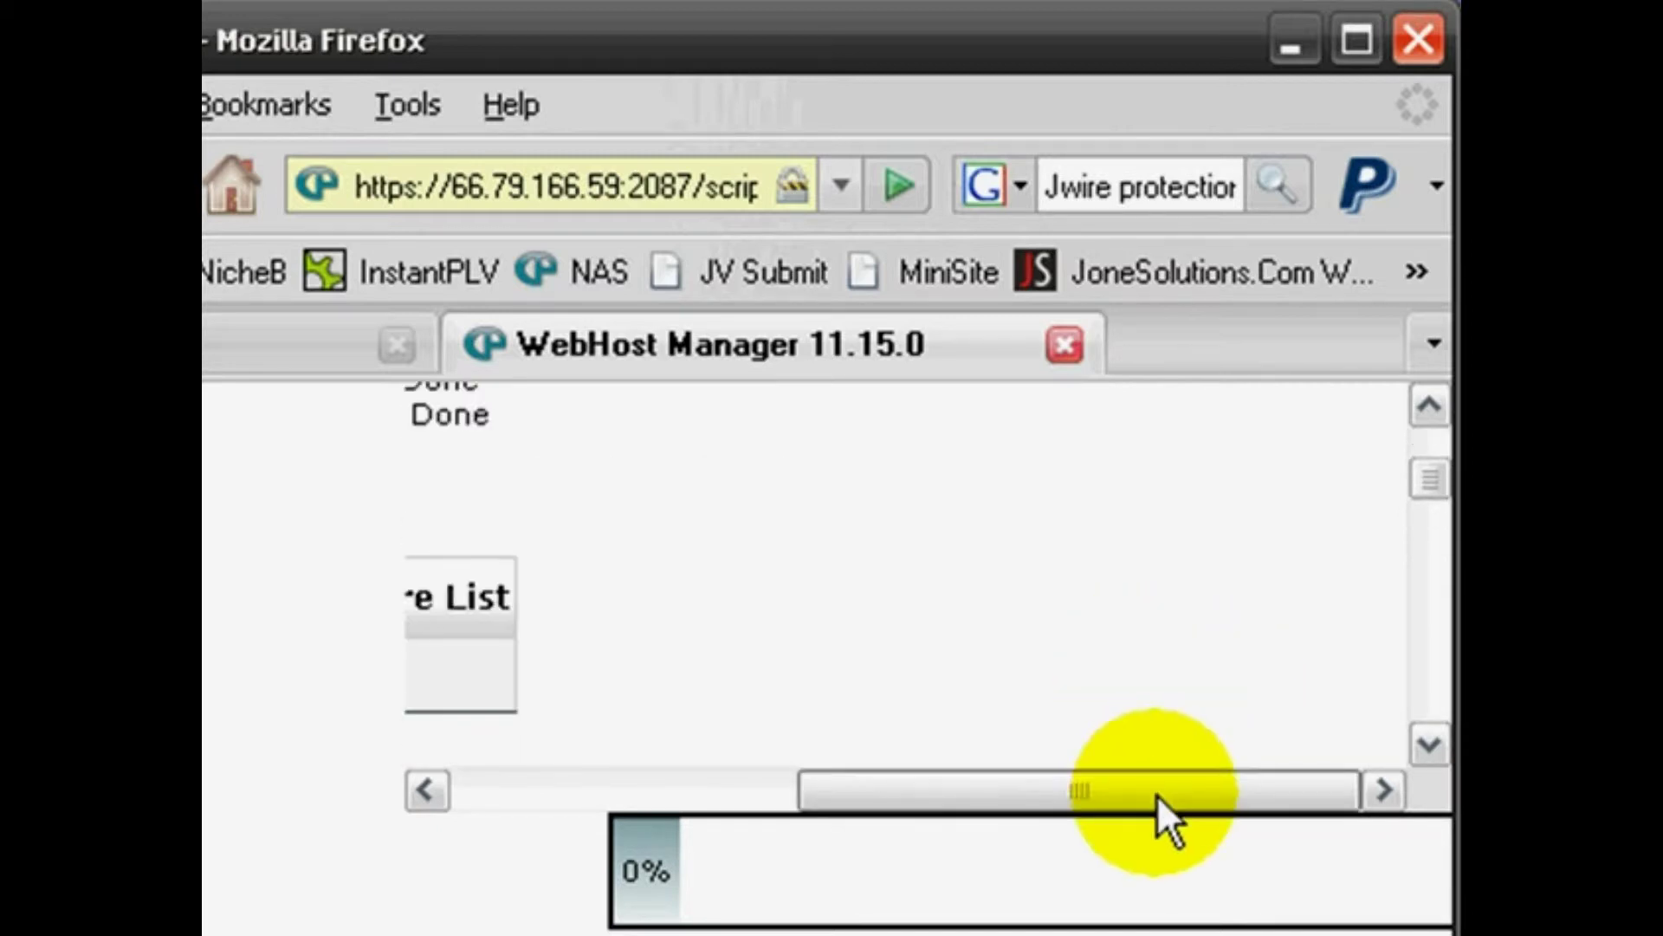
left_click_drag(1159, 792, 793, 764)
Step: Mark the membersnap.com account for copying in the Accounts table
scroll(772, 687, "down", 5)
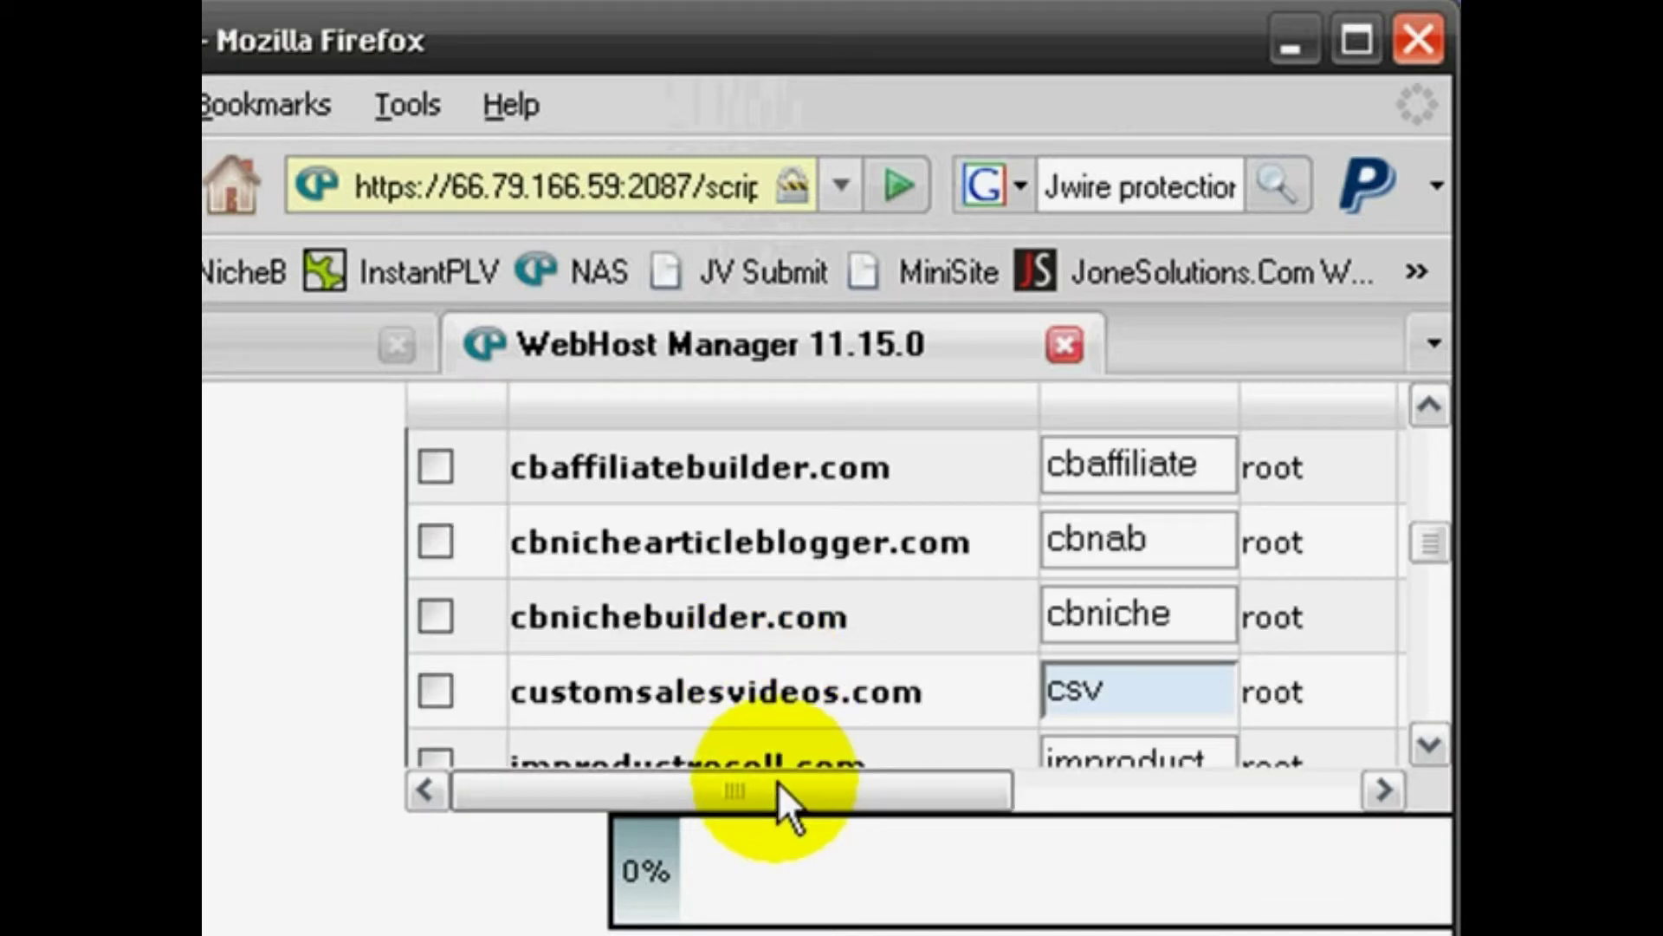
scroll(542, 763, "down", 6)
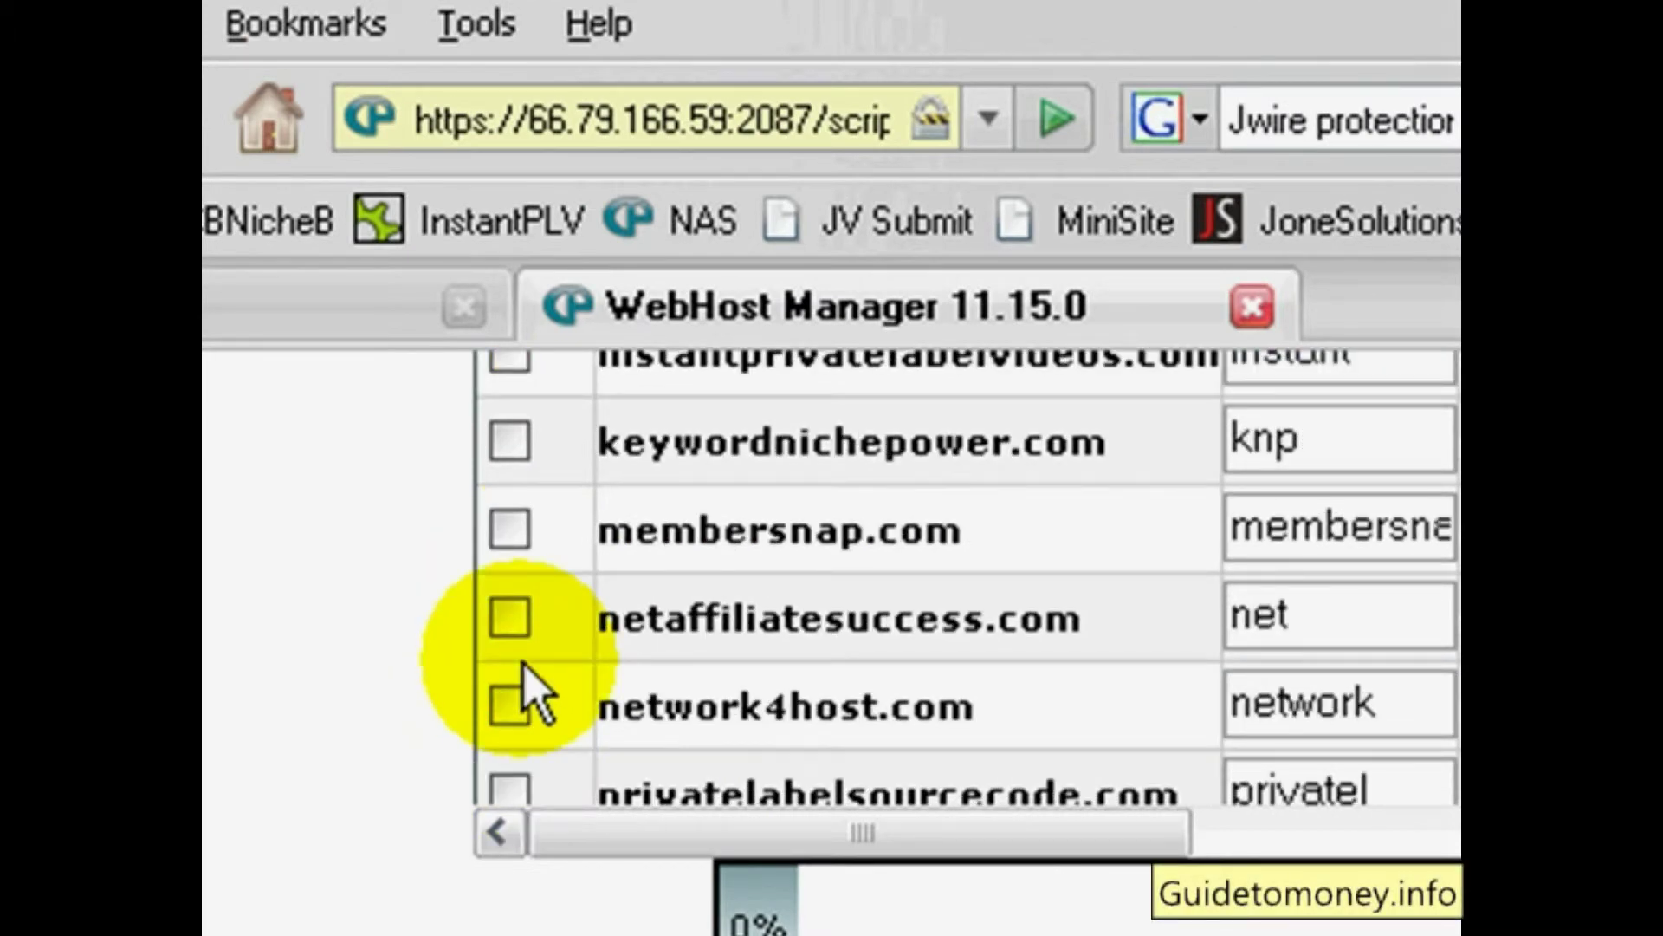
left_click(502, 533)
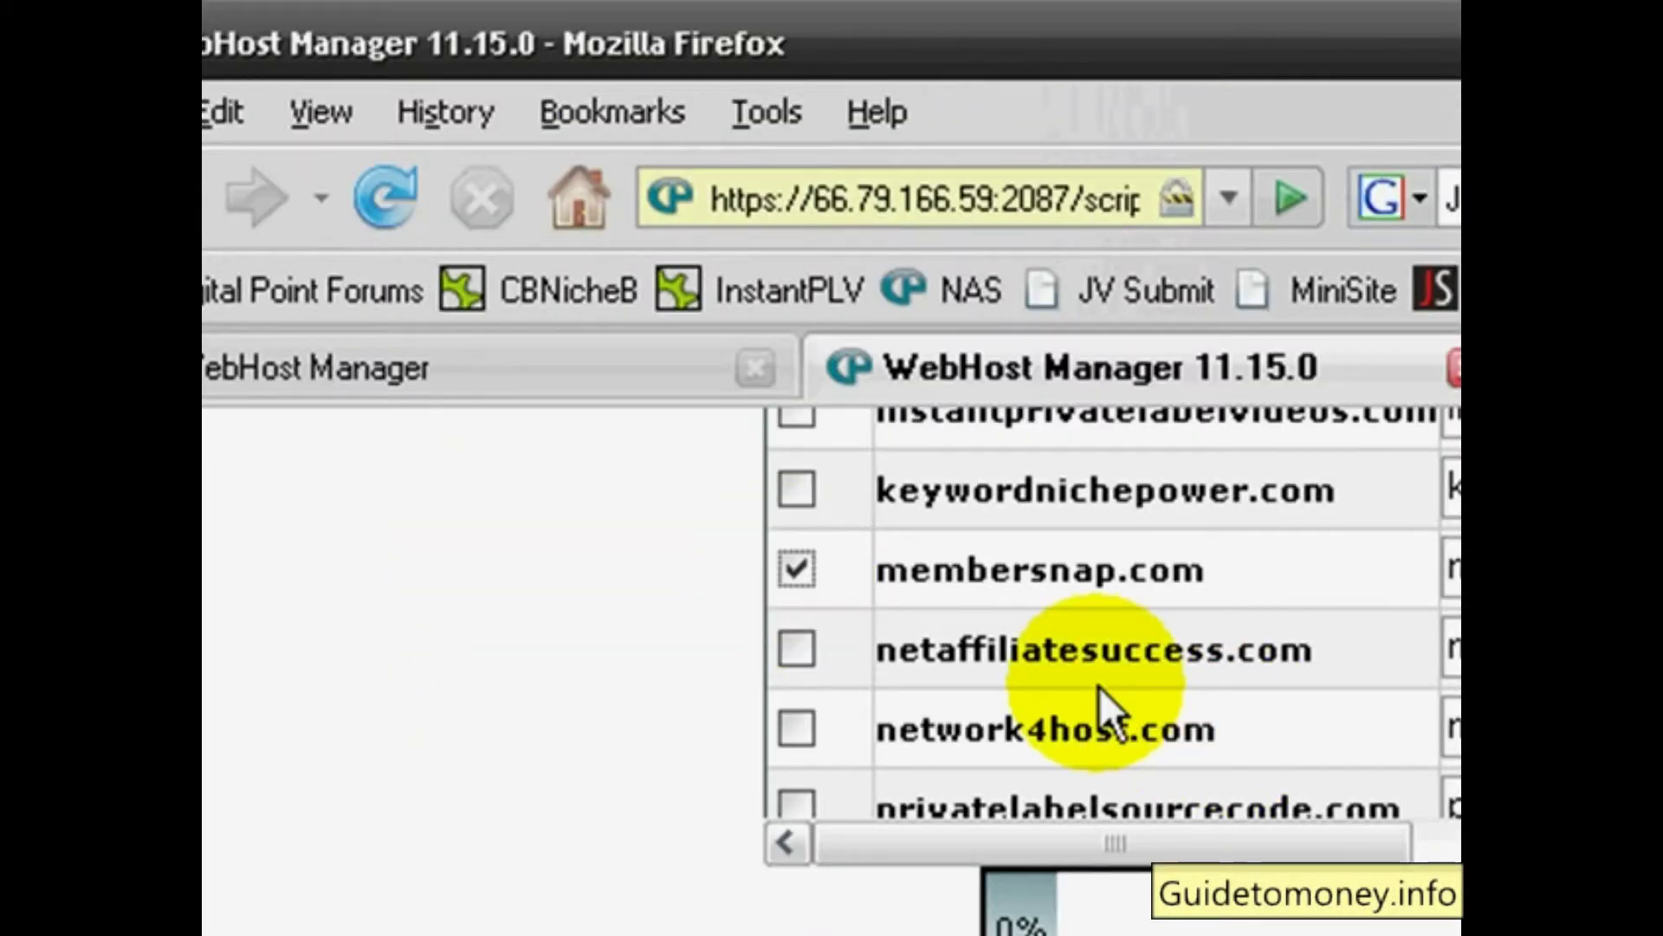
Step: Start copying the selected package and the membersnap.com account to this server
scroll(1099, 686, "down", 3)
scroll(1099, 686, "down", 5)
scroll(1099, 686, "up", 2)
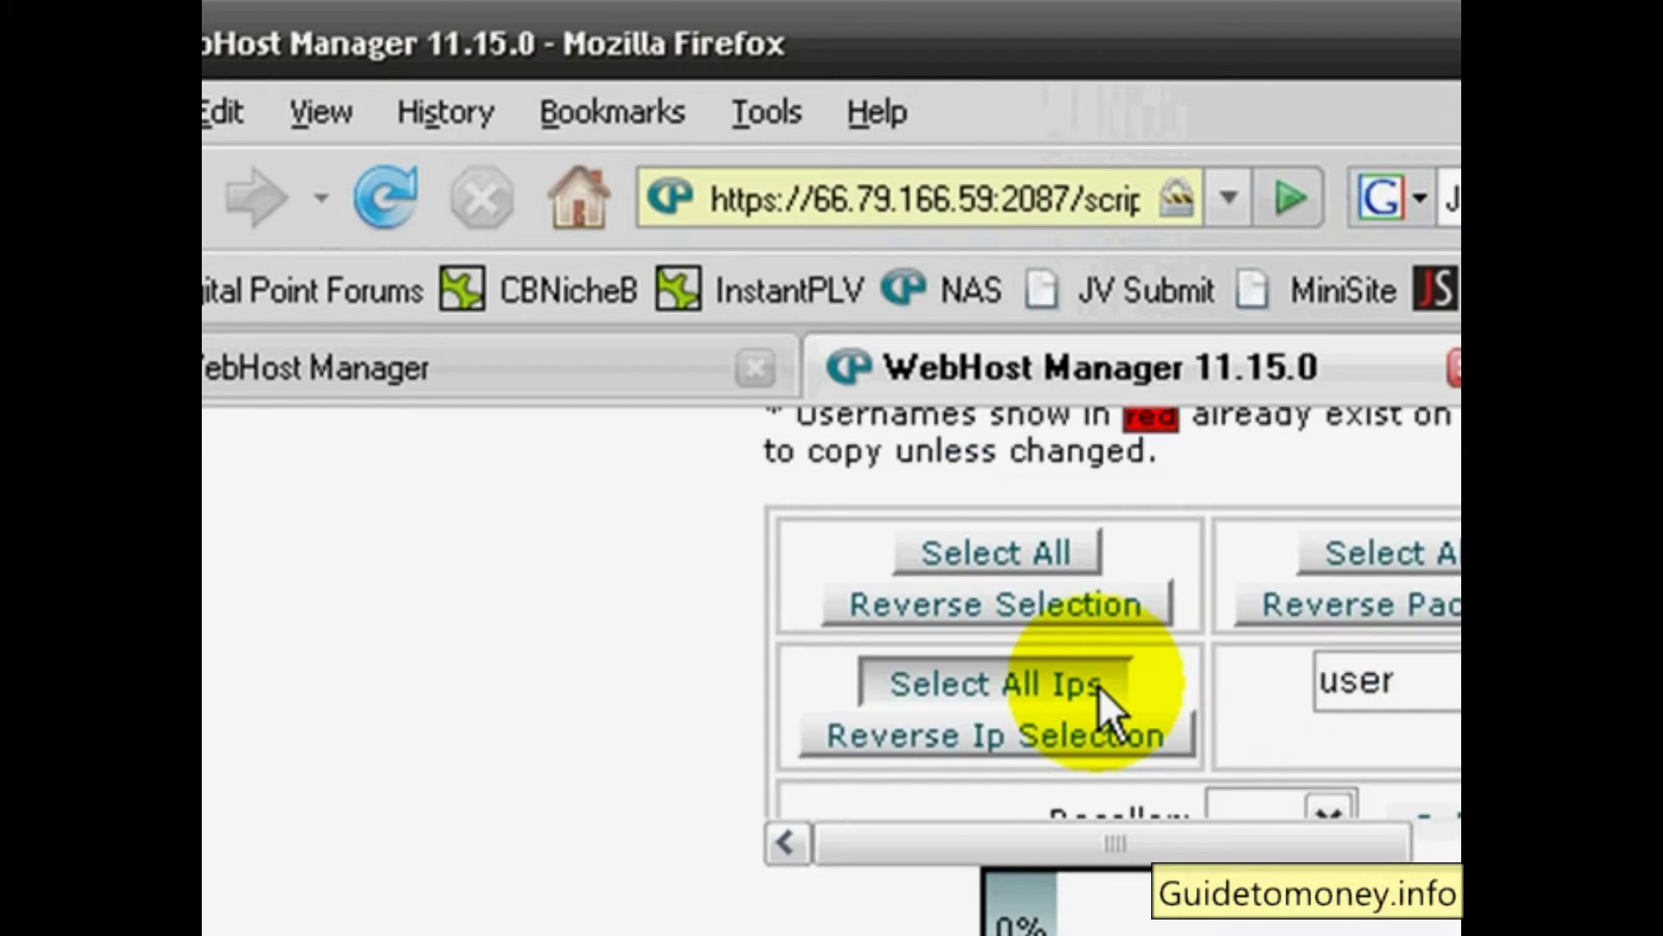
left_click(1037, 565)
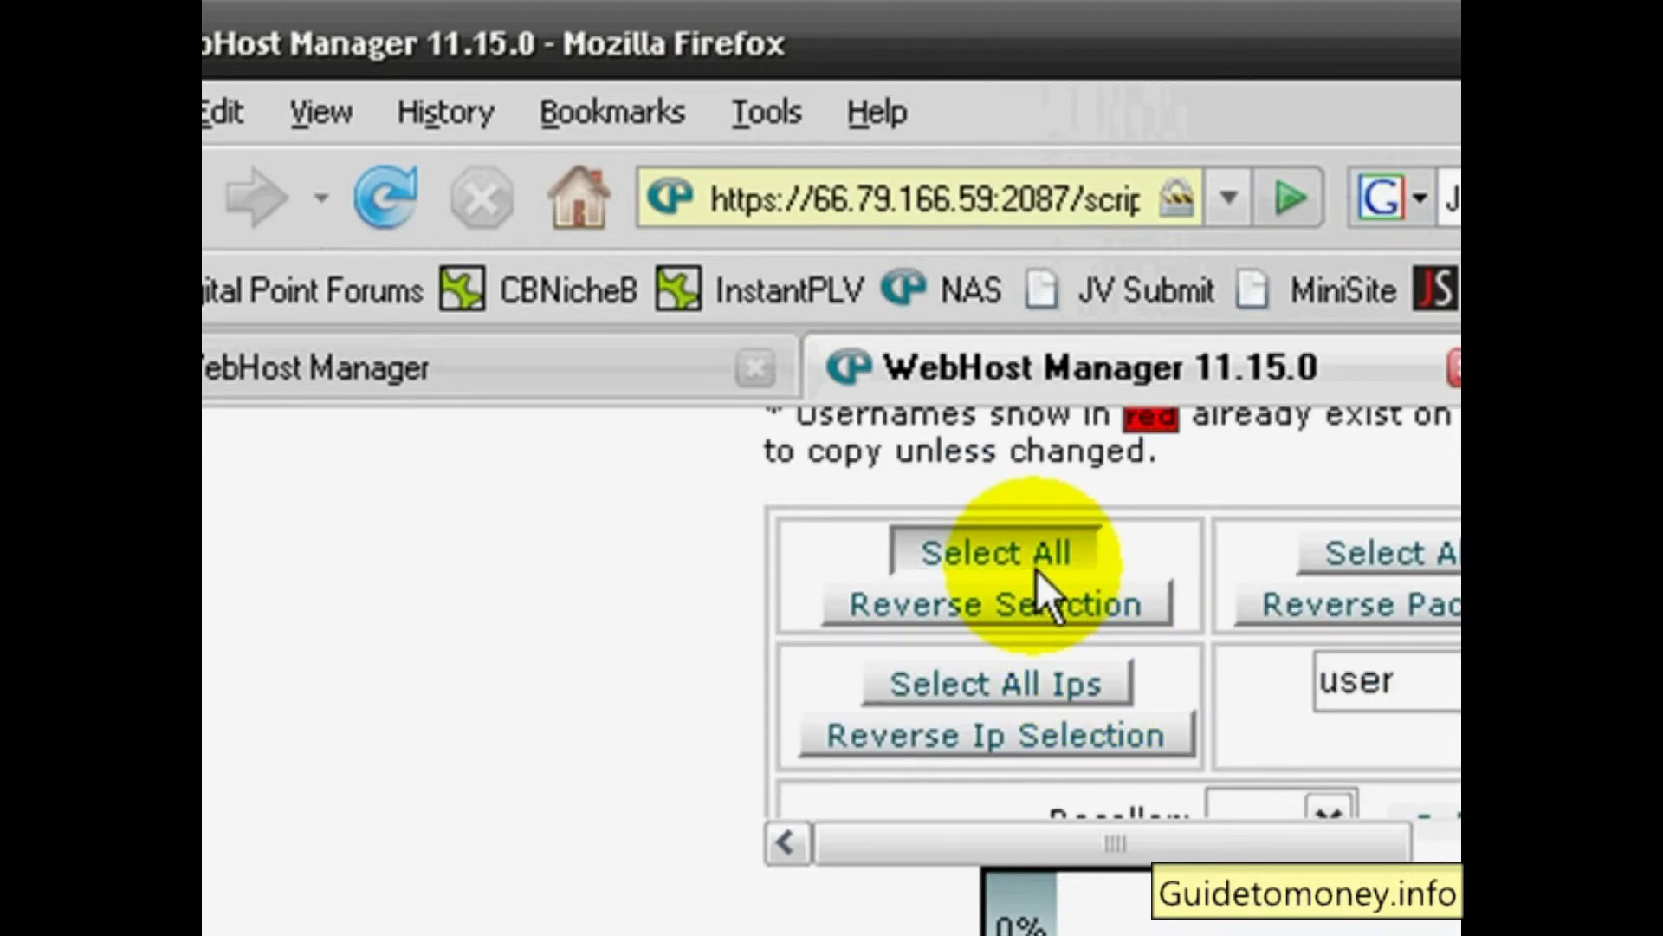
left_click(1372, 564)
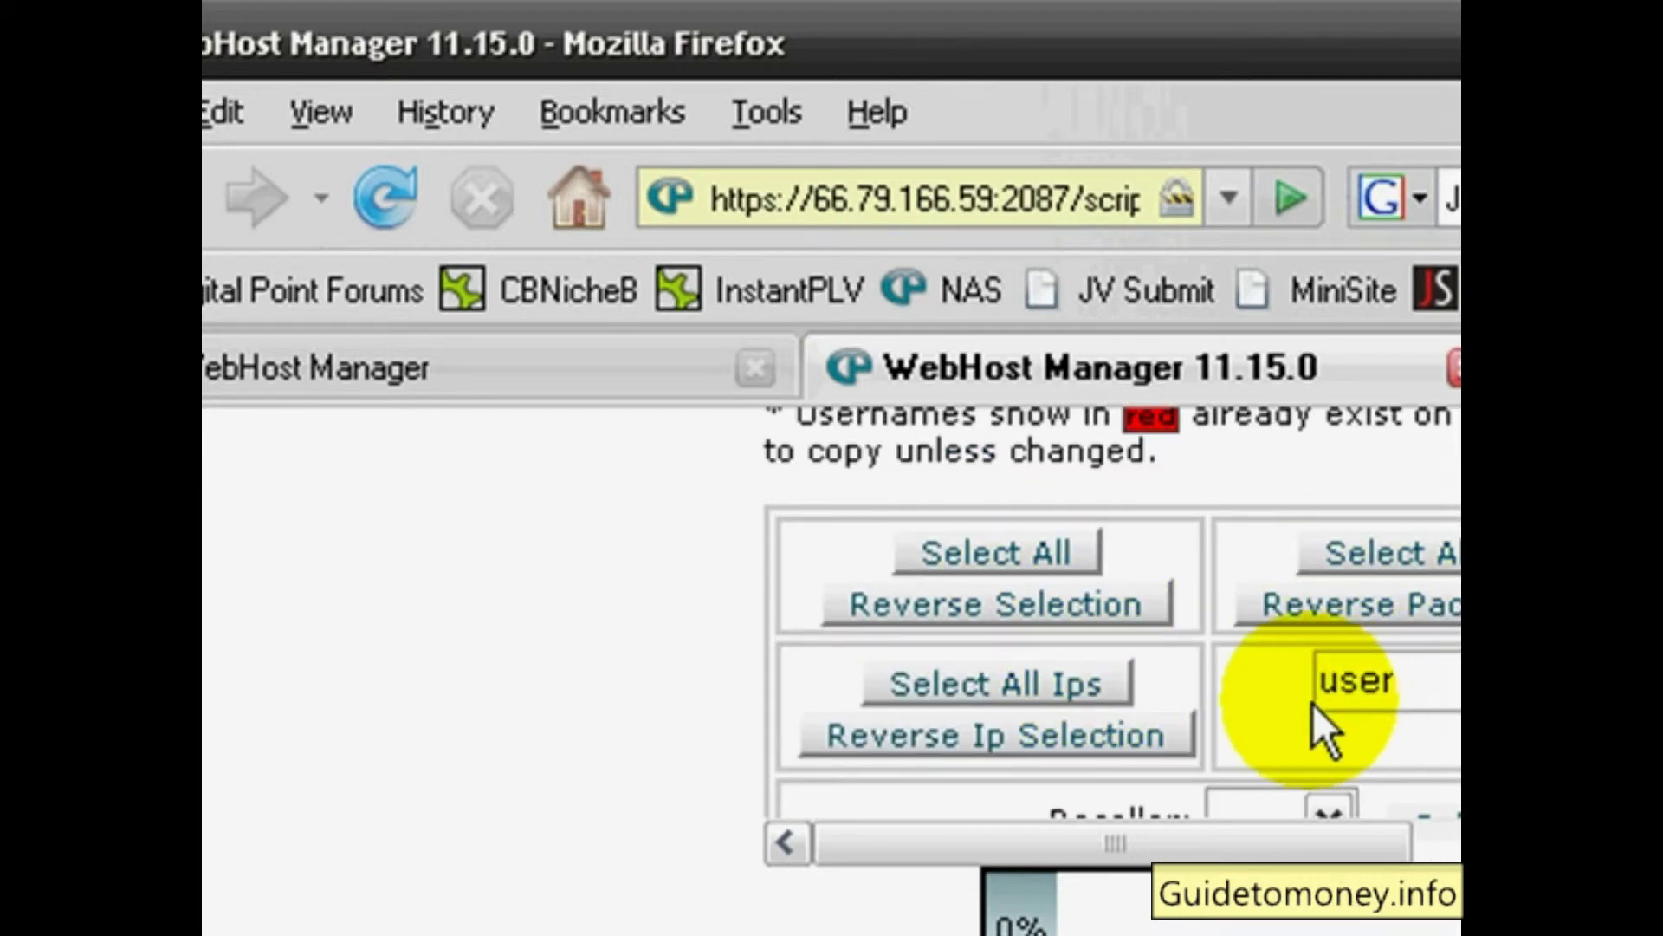
scroll(1312, 703, "down", 3)
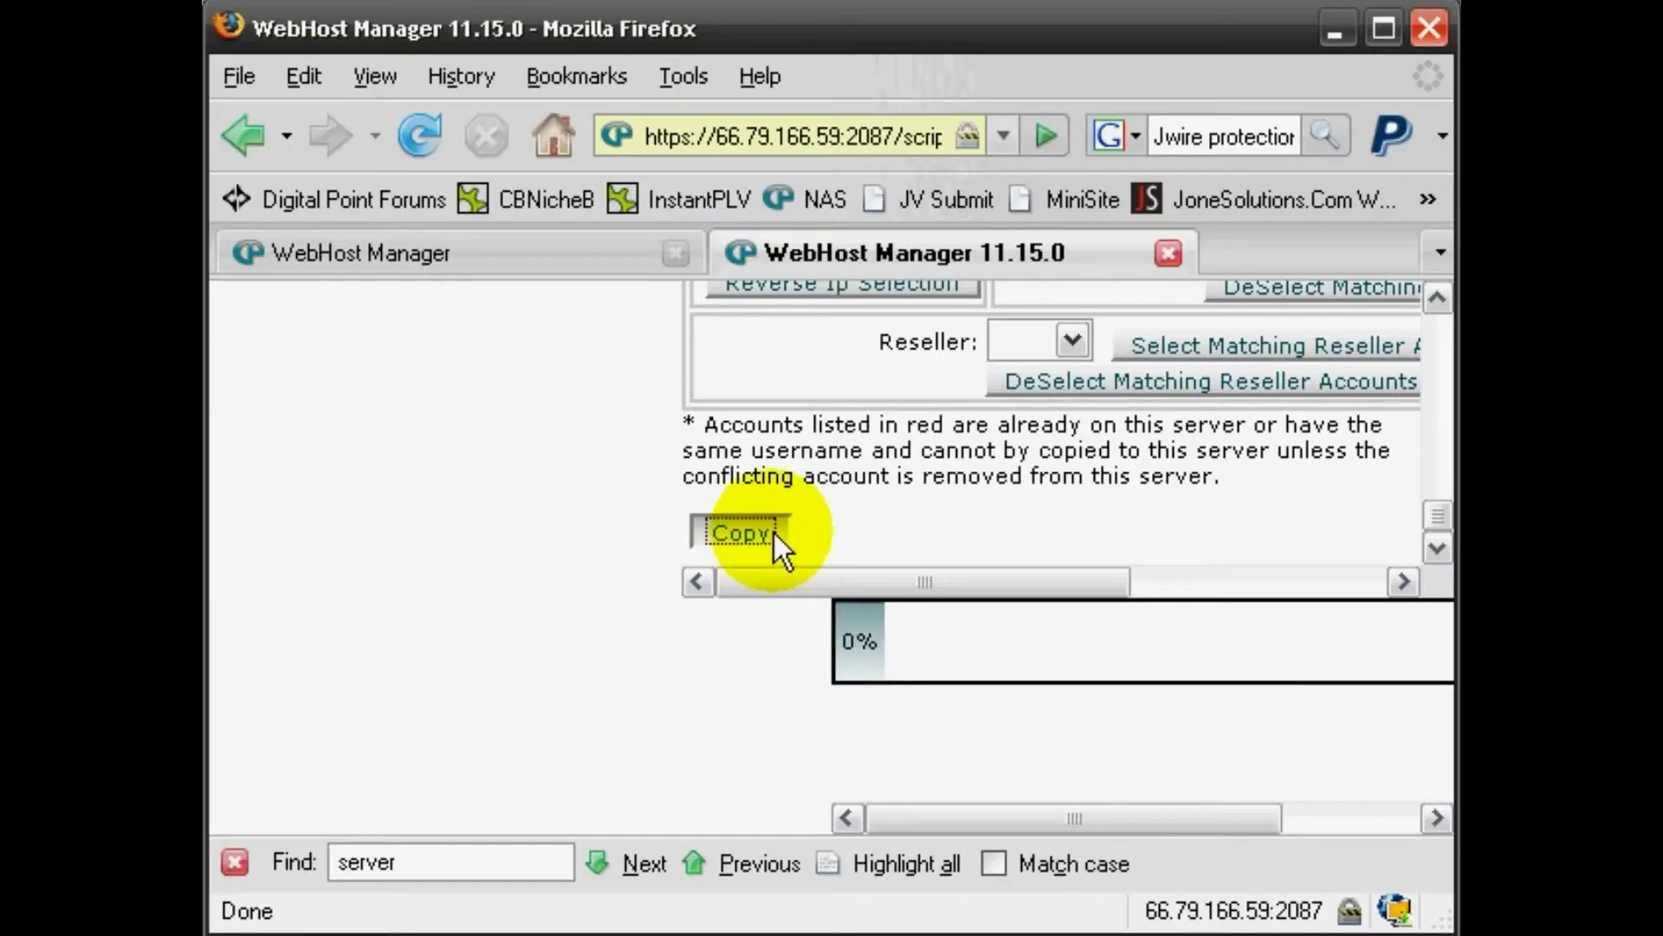
left_click(884, 771)
left_click(829, 532)
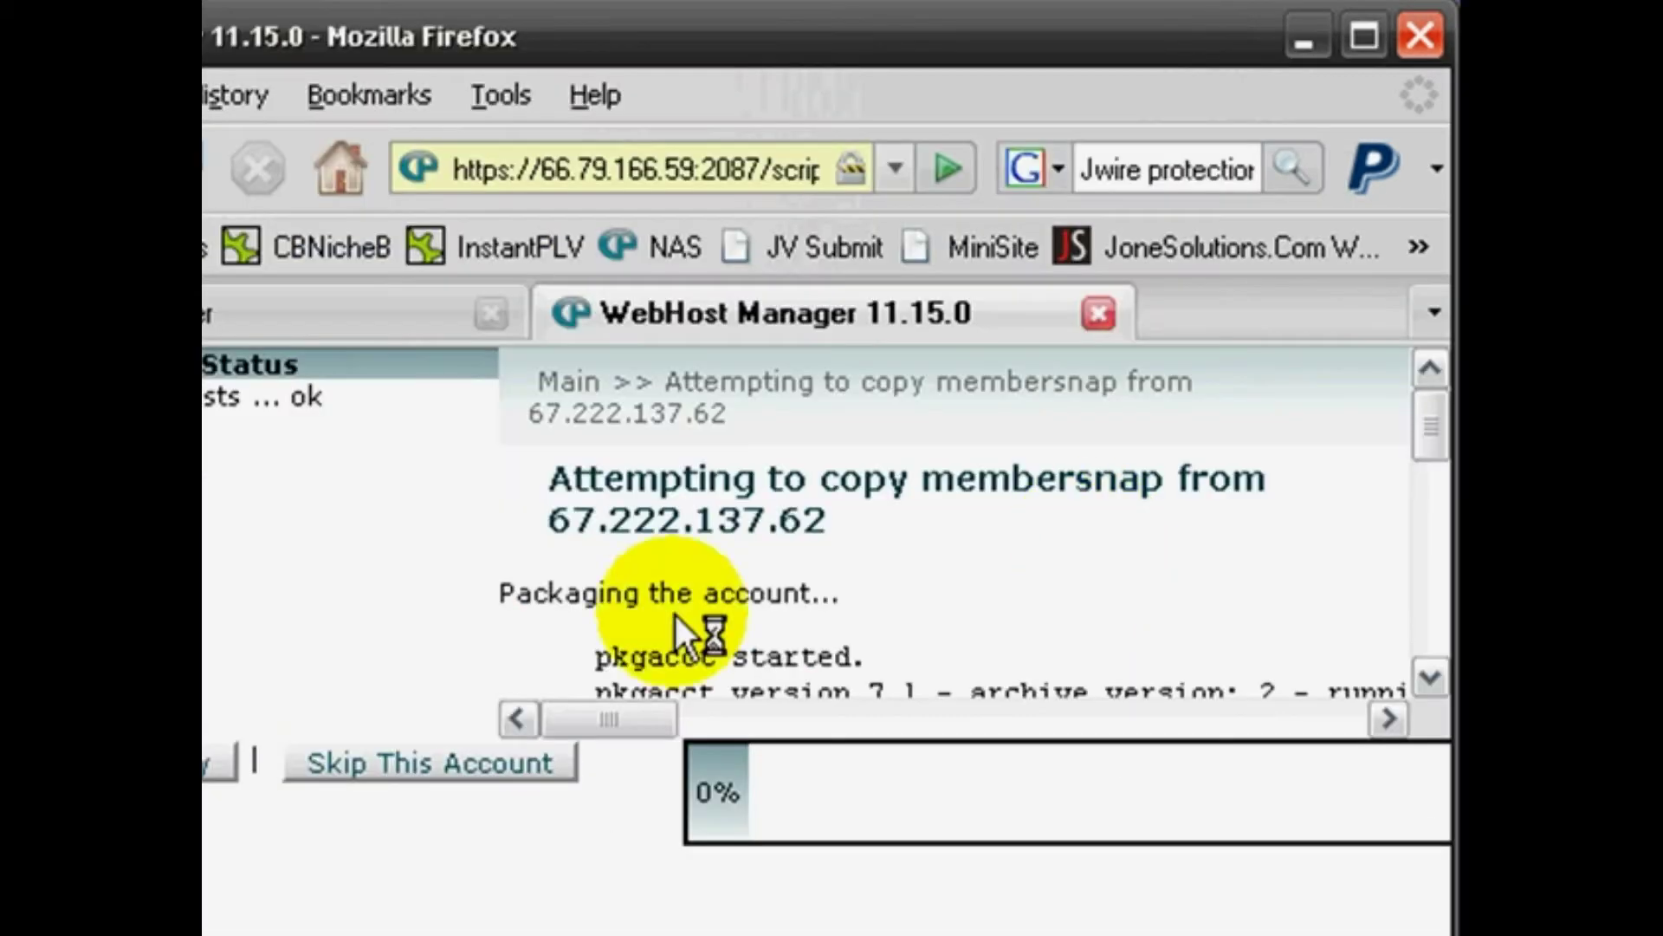
Step: Follow the copy log for the membersnap account through packaging, file transfer and restoring
scroll(1347, 524, "down", 5)
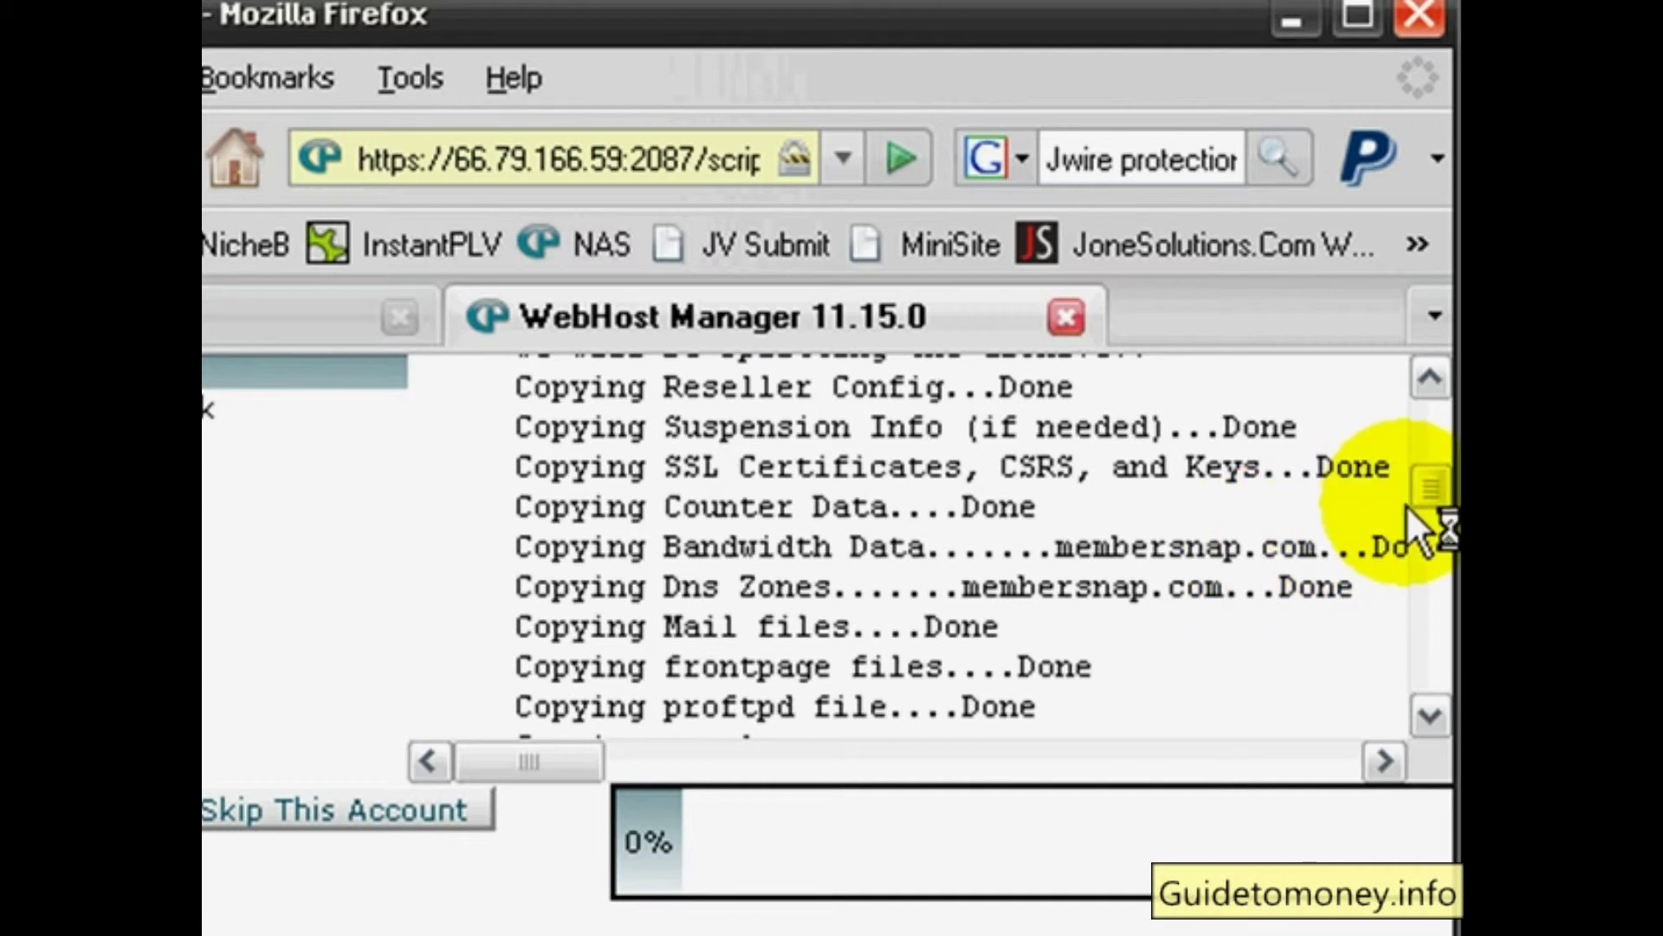
left_click_drag(1418, 492, 1408, 692)
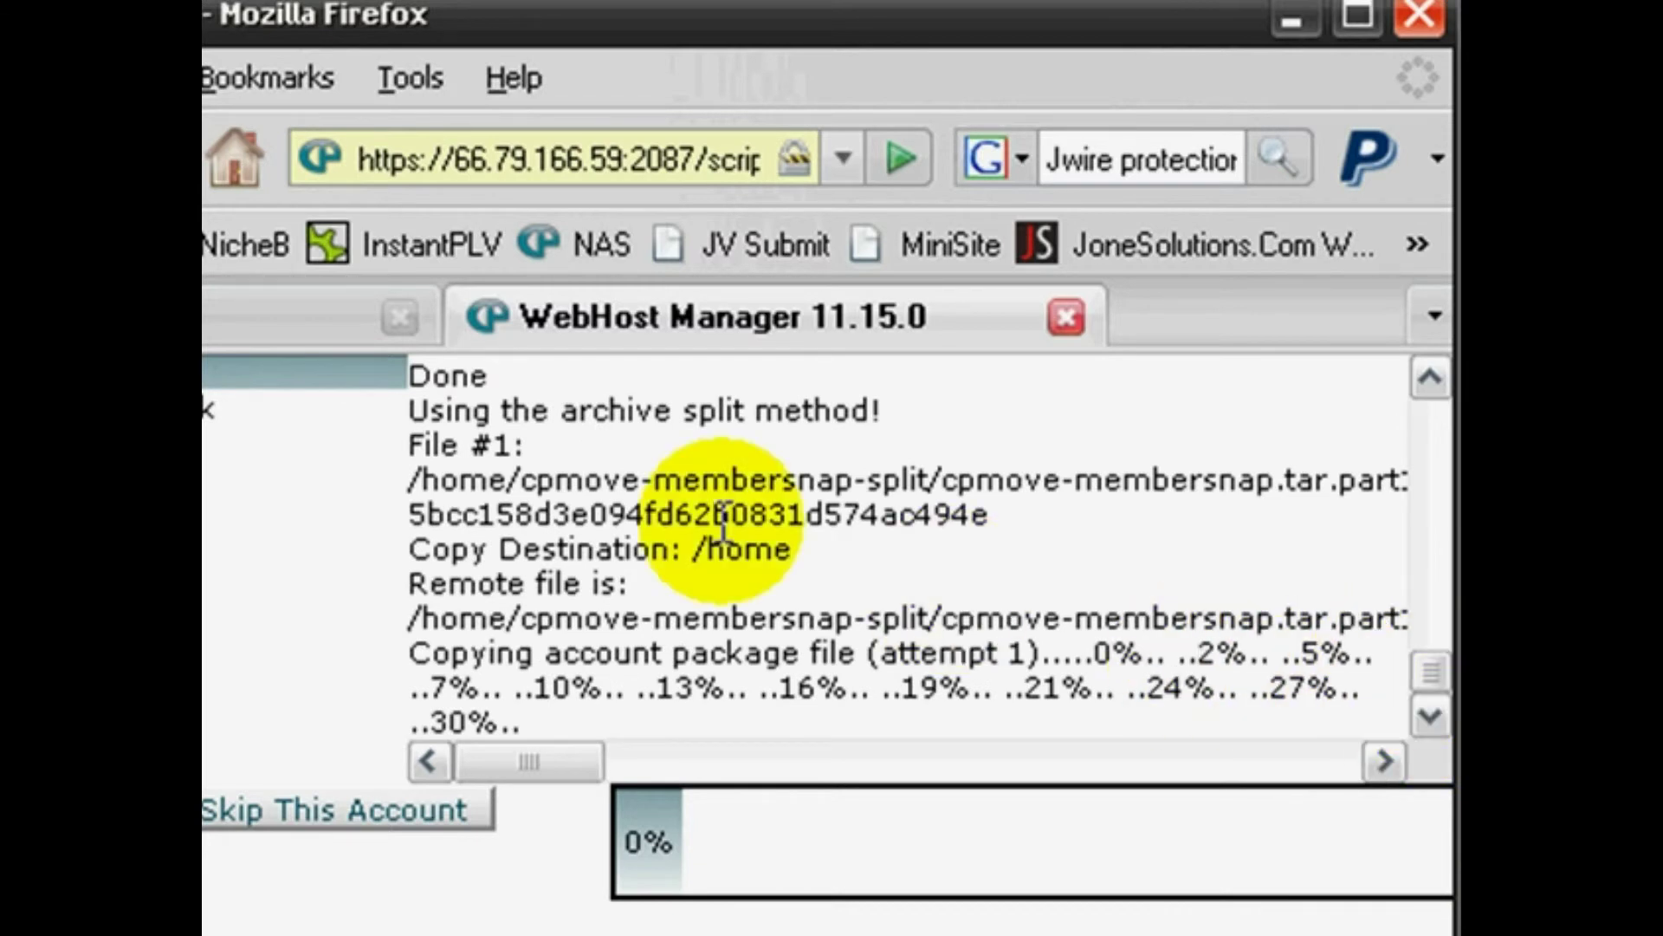
left_click_drag(493, 762, 577, 768)
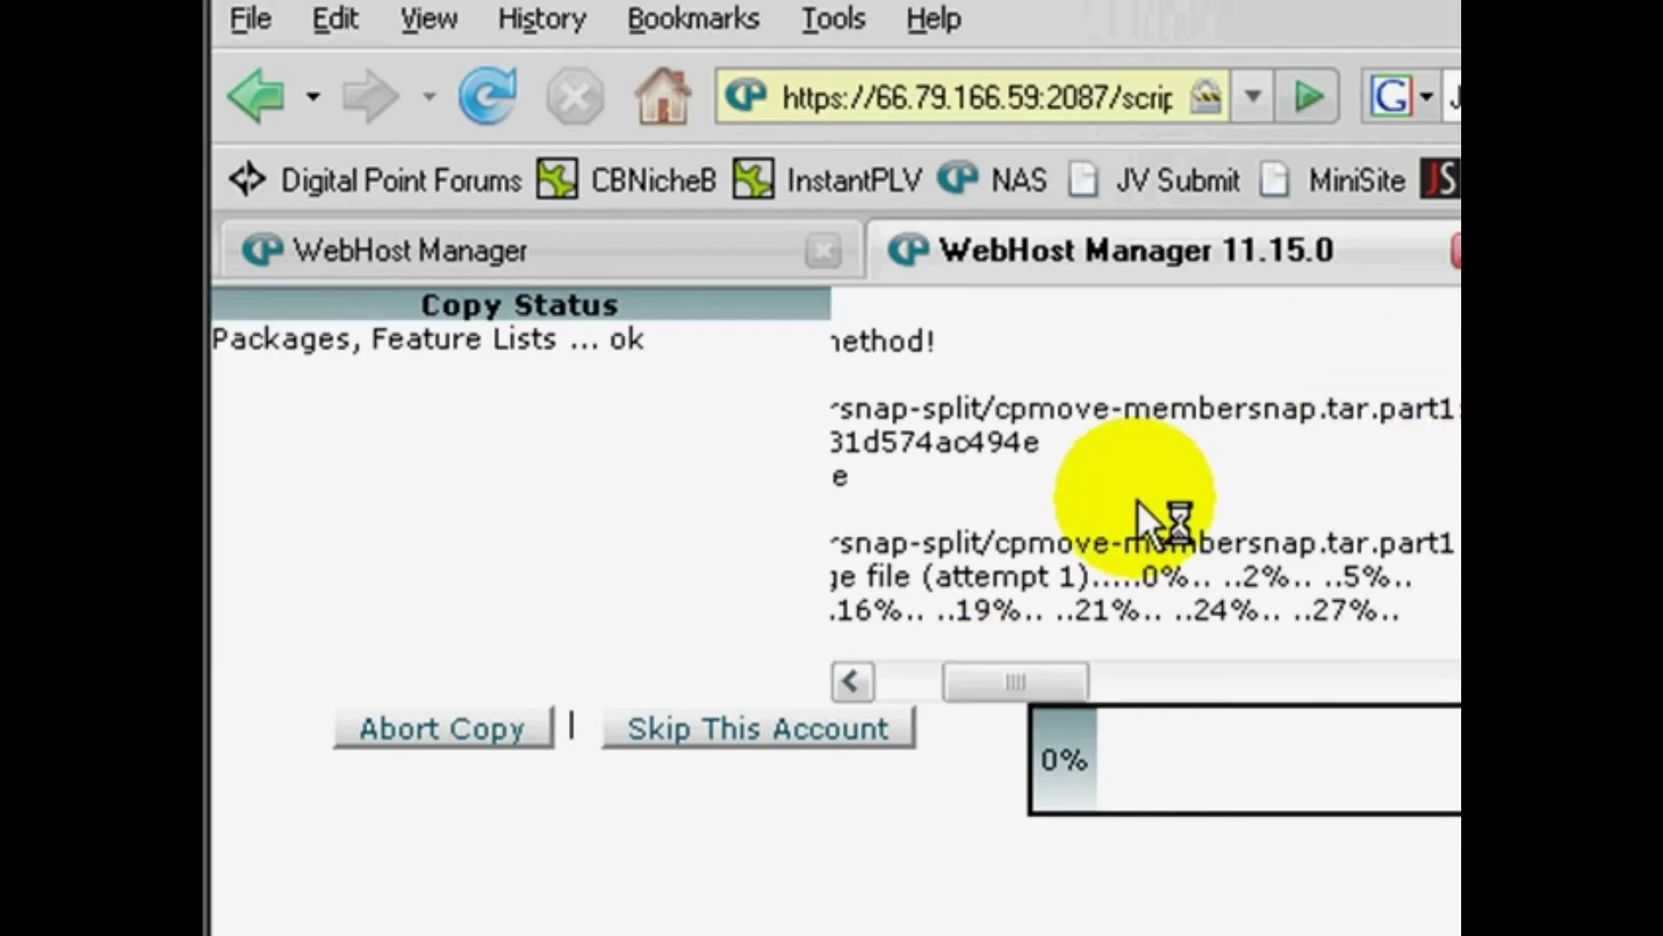
left_click_drag(1010, 676, 883, 680)
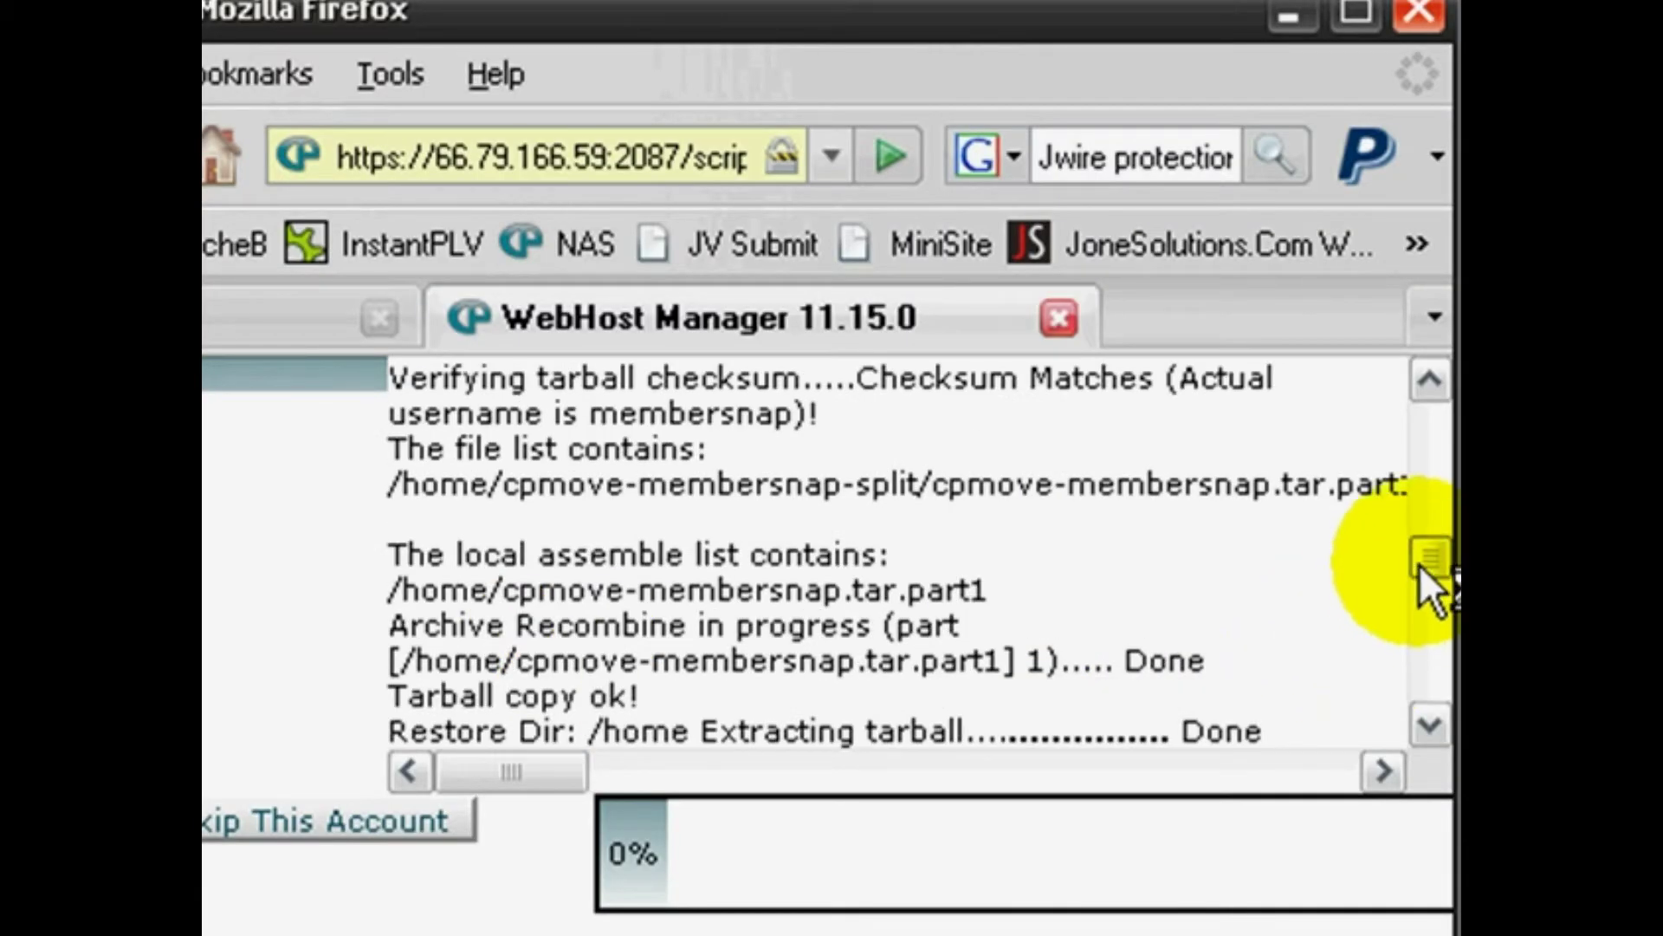
left_click_drag(1427, 572, 1427, 704)
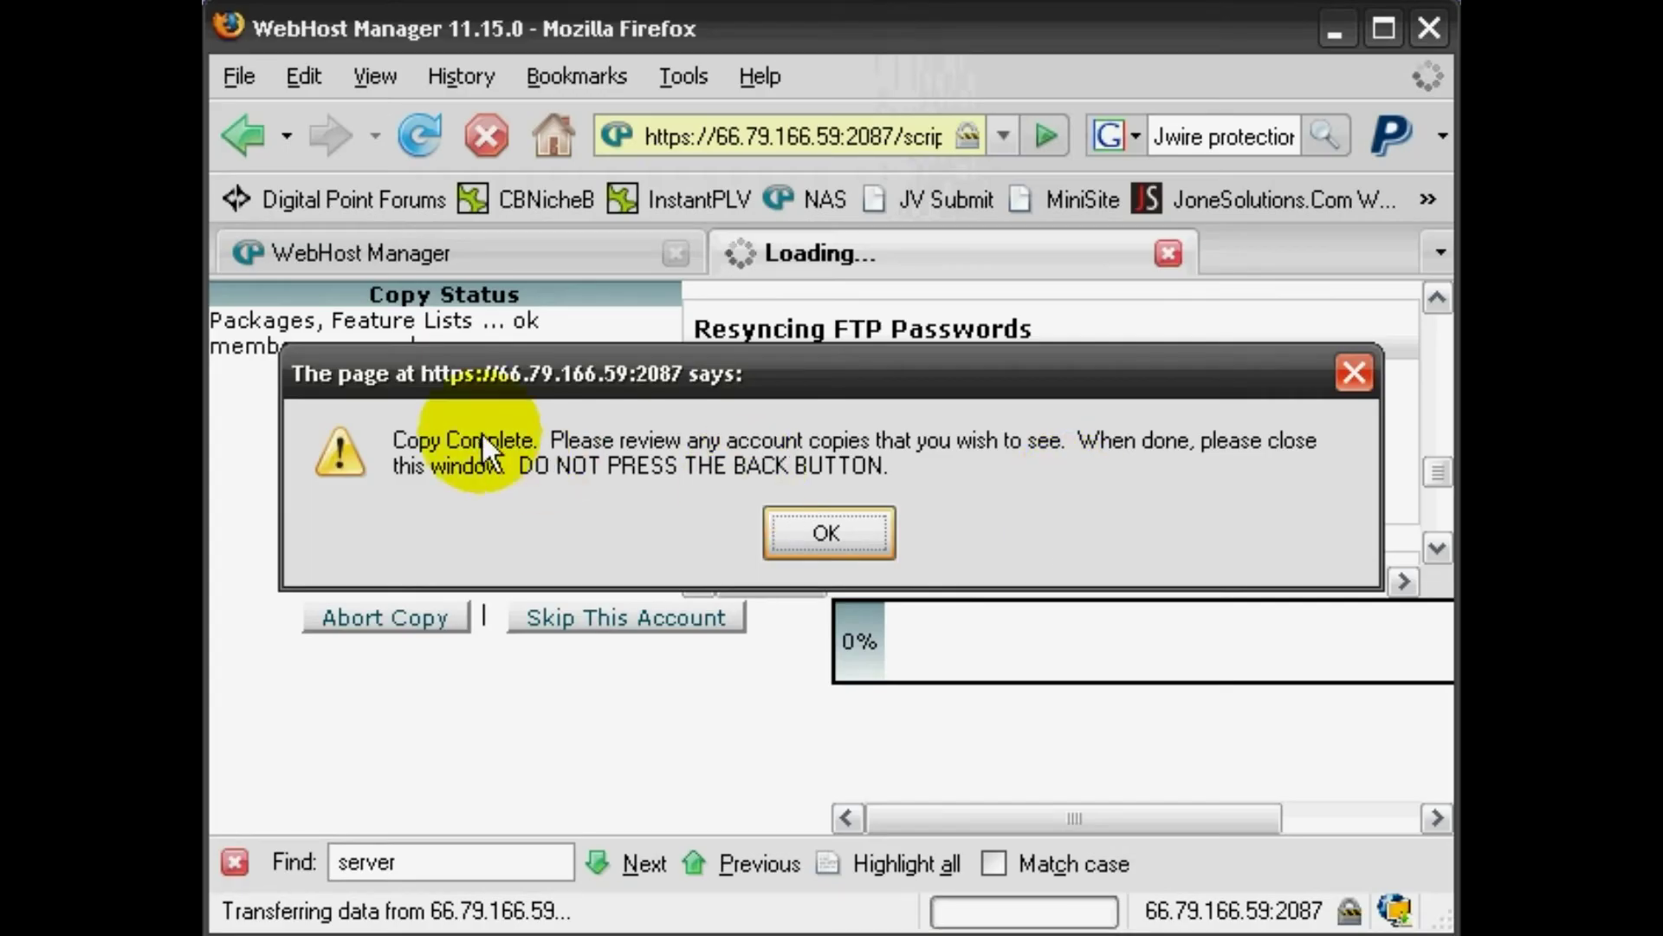
Step: Acknowledge the copy completion message and review the source and destination entries in the account transfer report
left_click(846, 527)
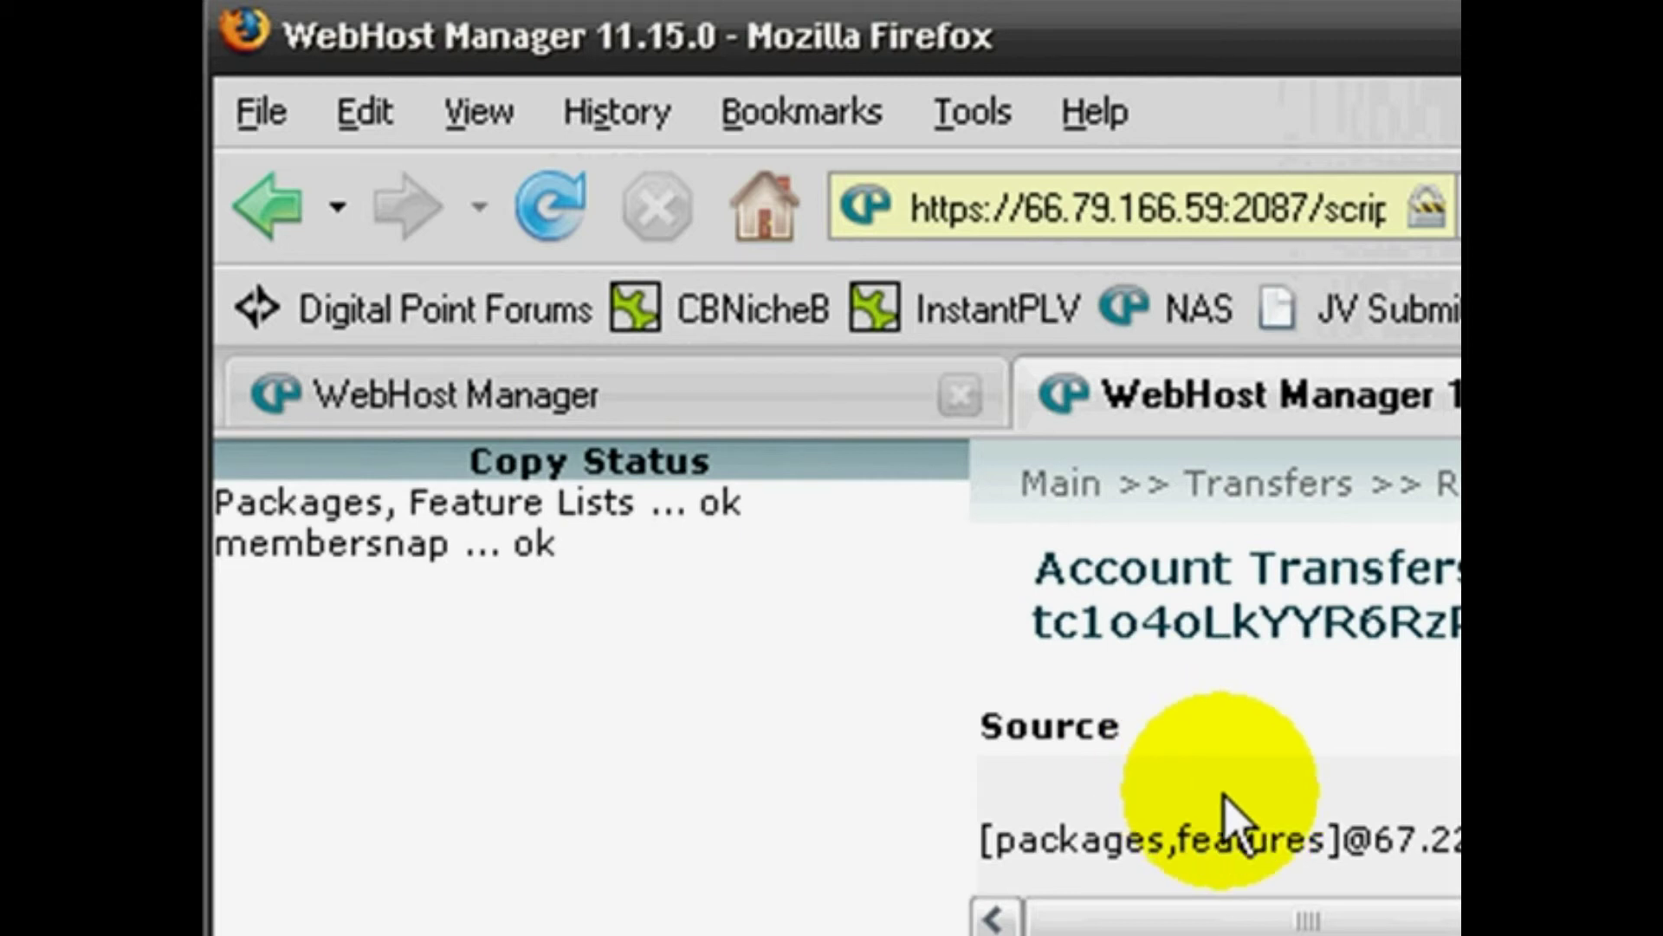
scroll(1225, 805, "down", 3)
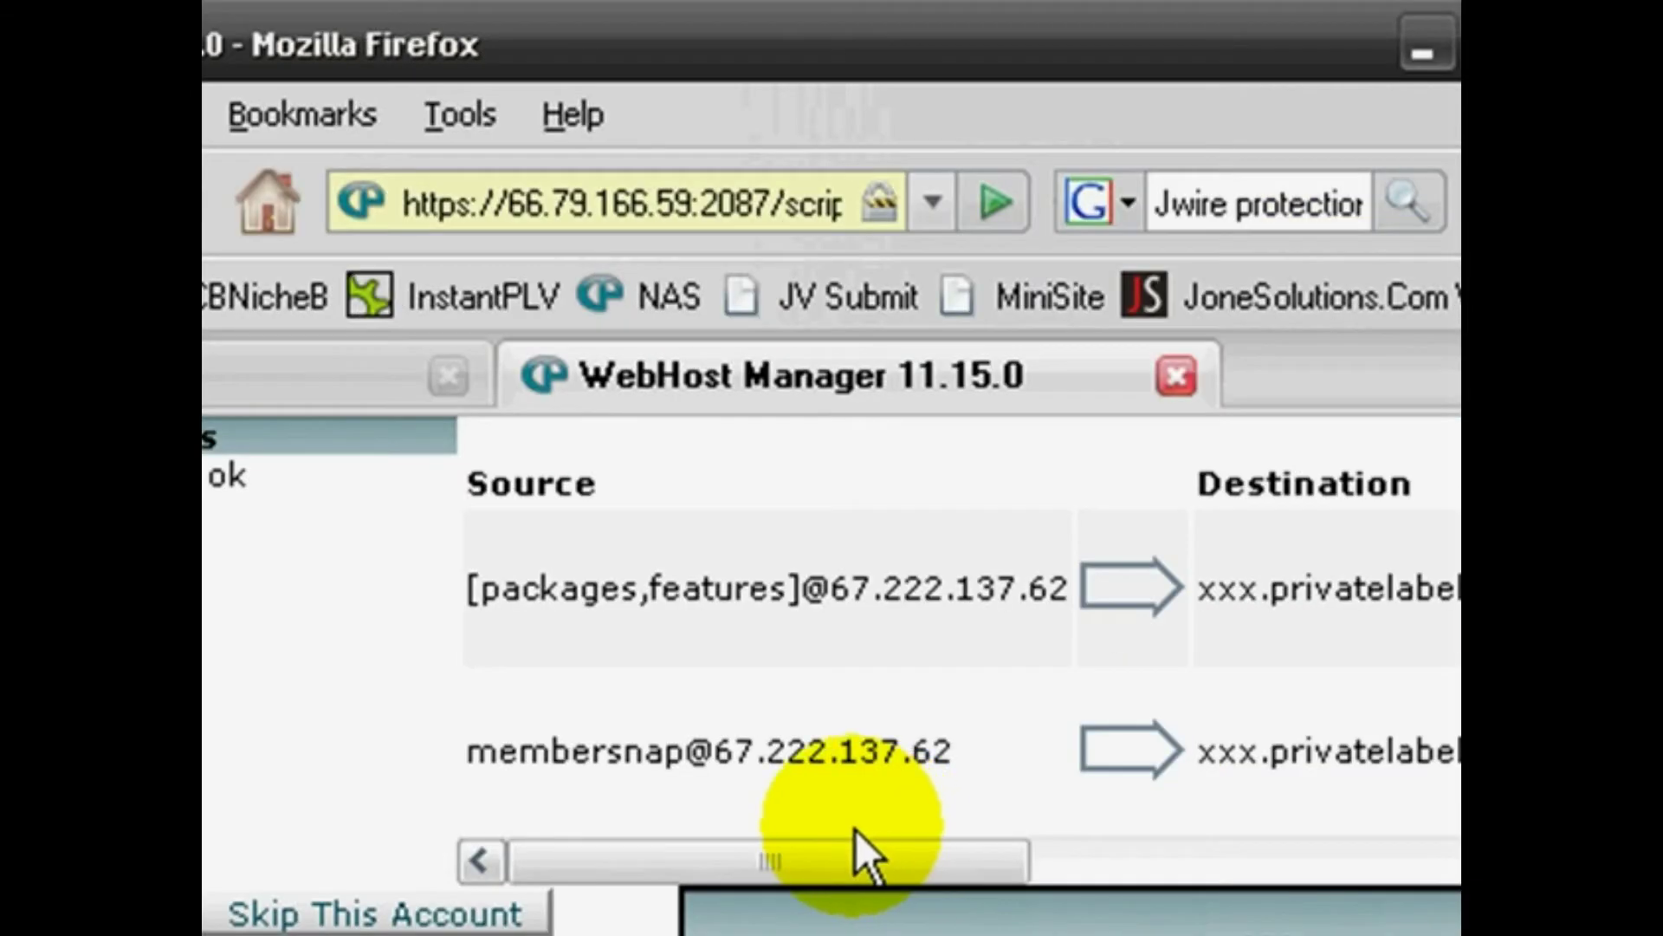
Step: List the accounts on this server and examine the membersnap.com entry, including its IP address, quota, disk use, package and owner
scroll(1069, 668, "up", 2)
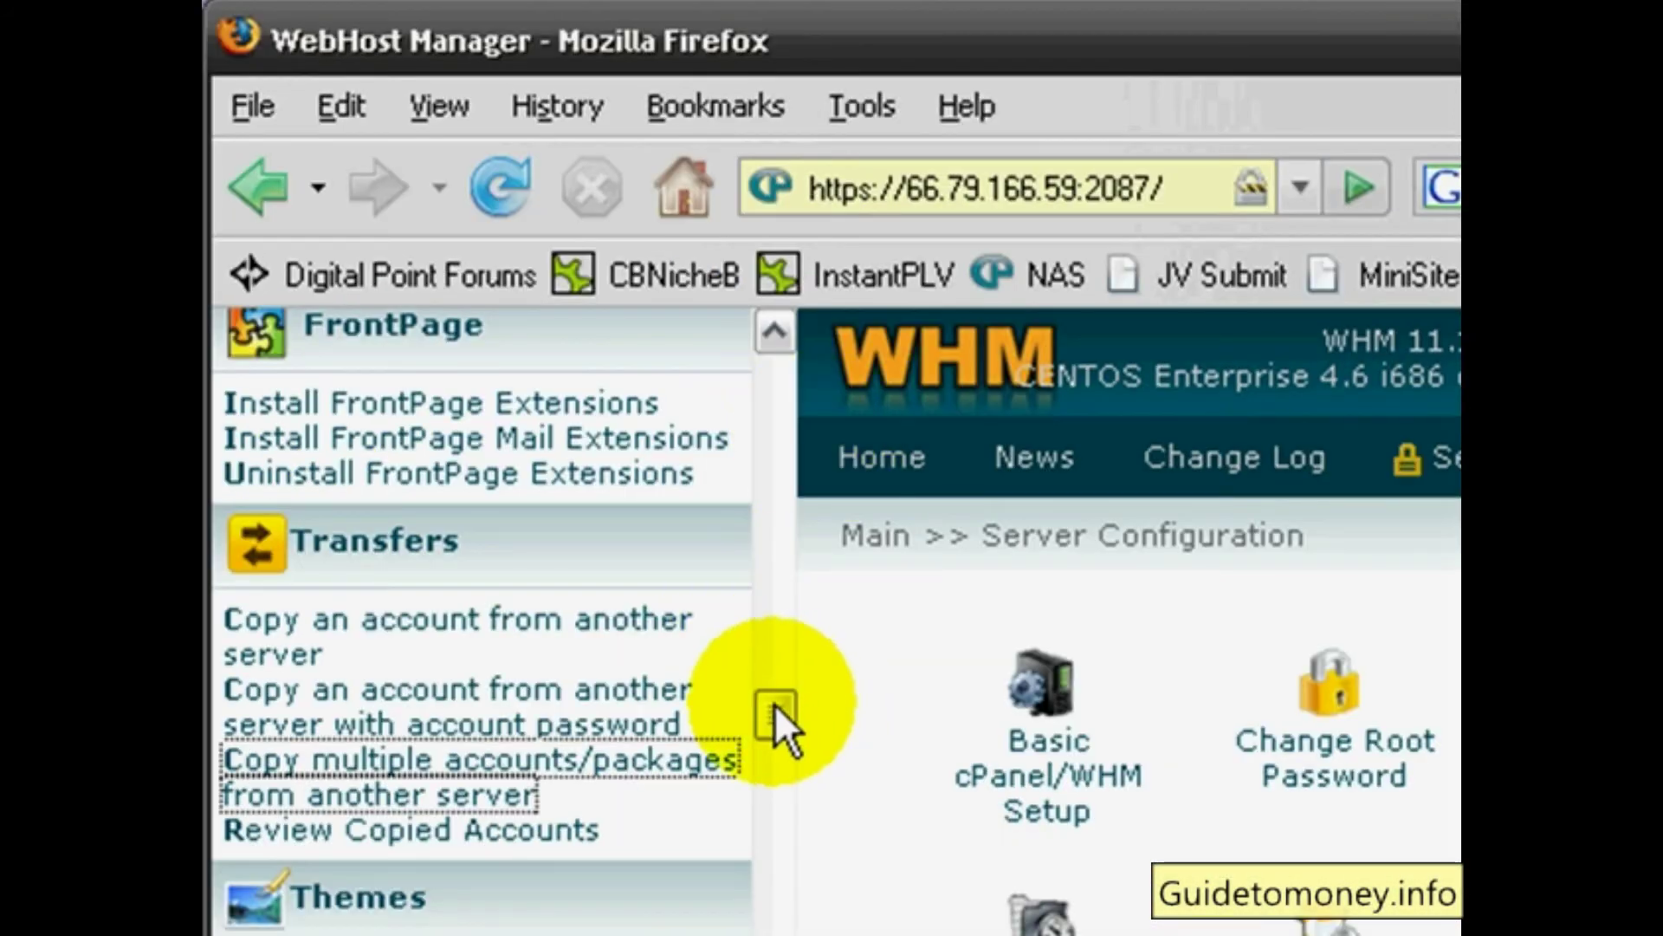
scroll(775, 706, "up", 5)
scroll(561, 704, "down", 3)
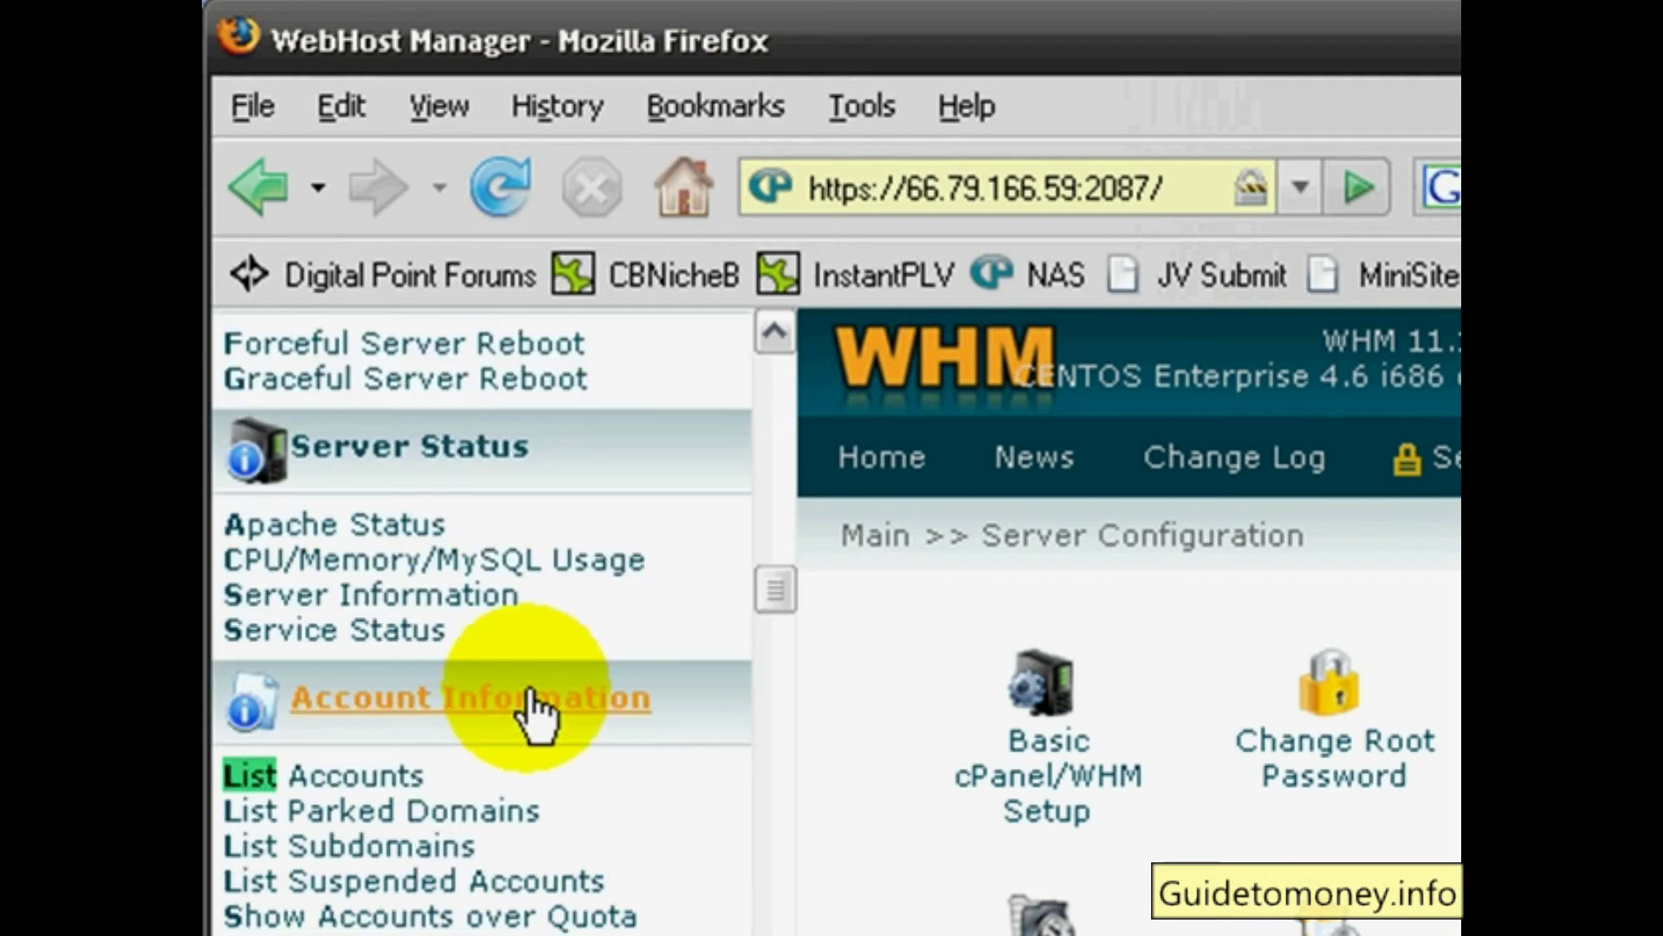
left_click(369, 777)
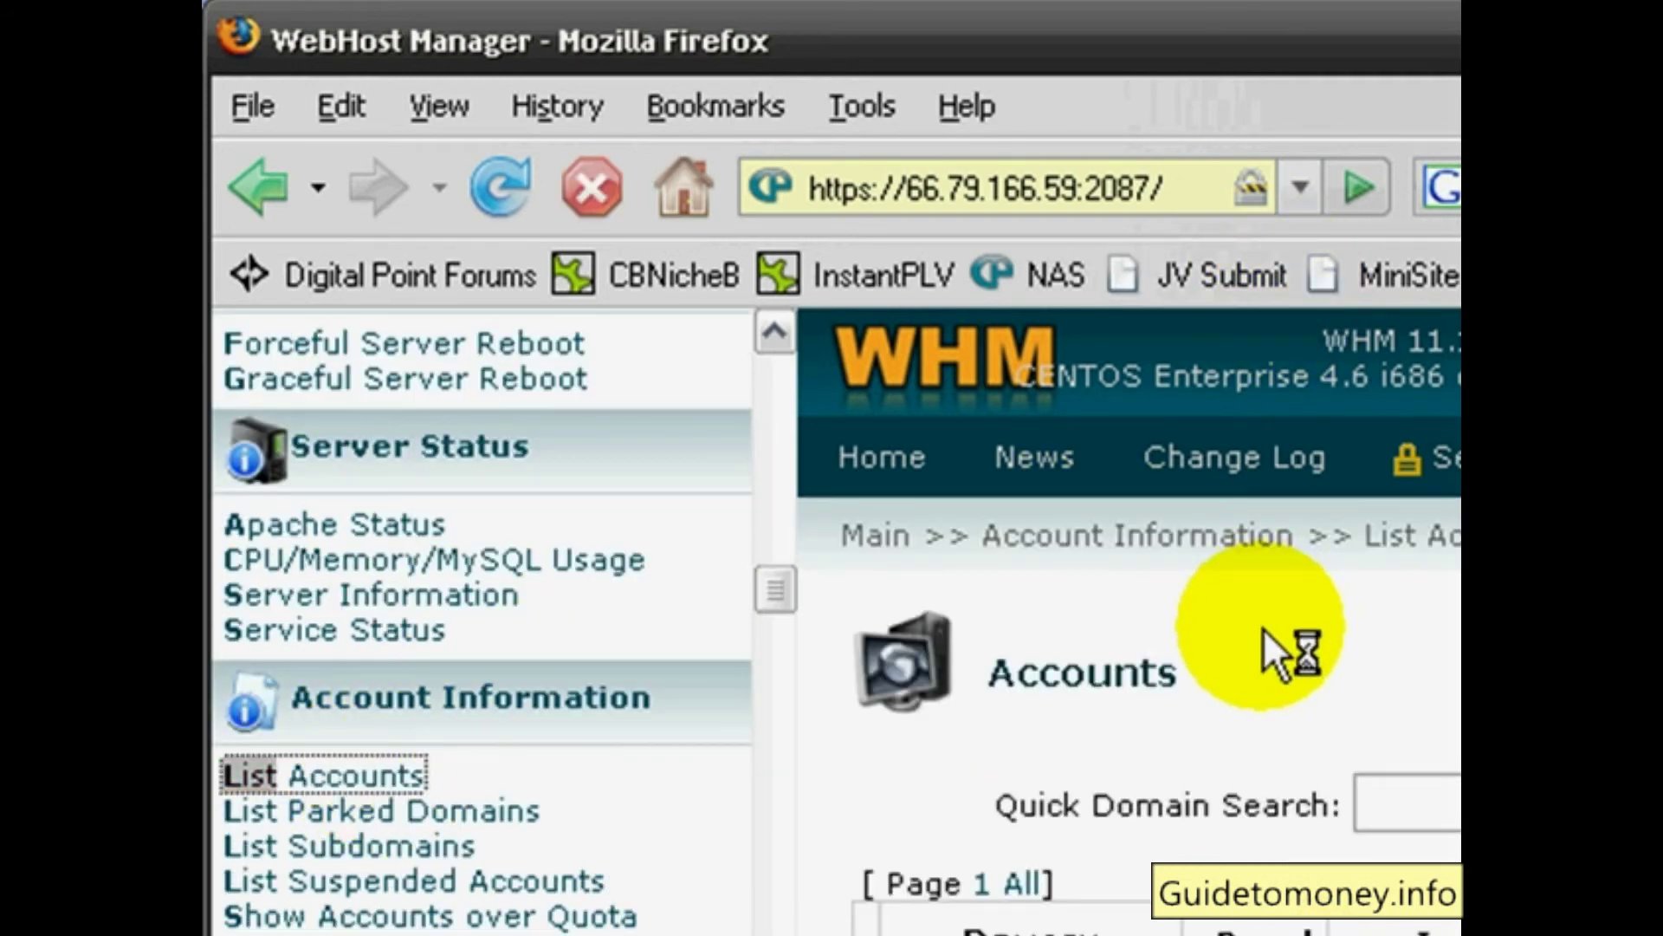
scroll(1283, 658, "down", 3)
left_click_drag(901, 814, 1373, 819)
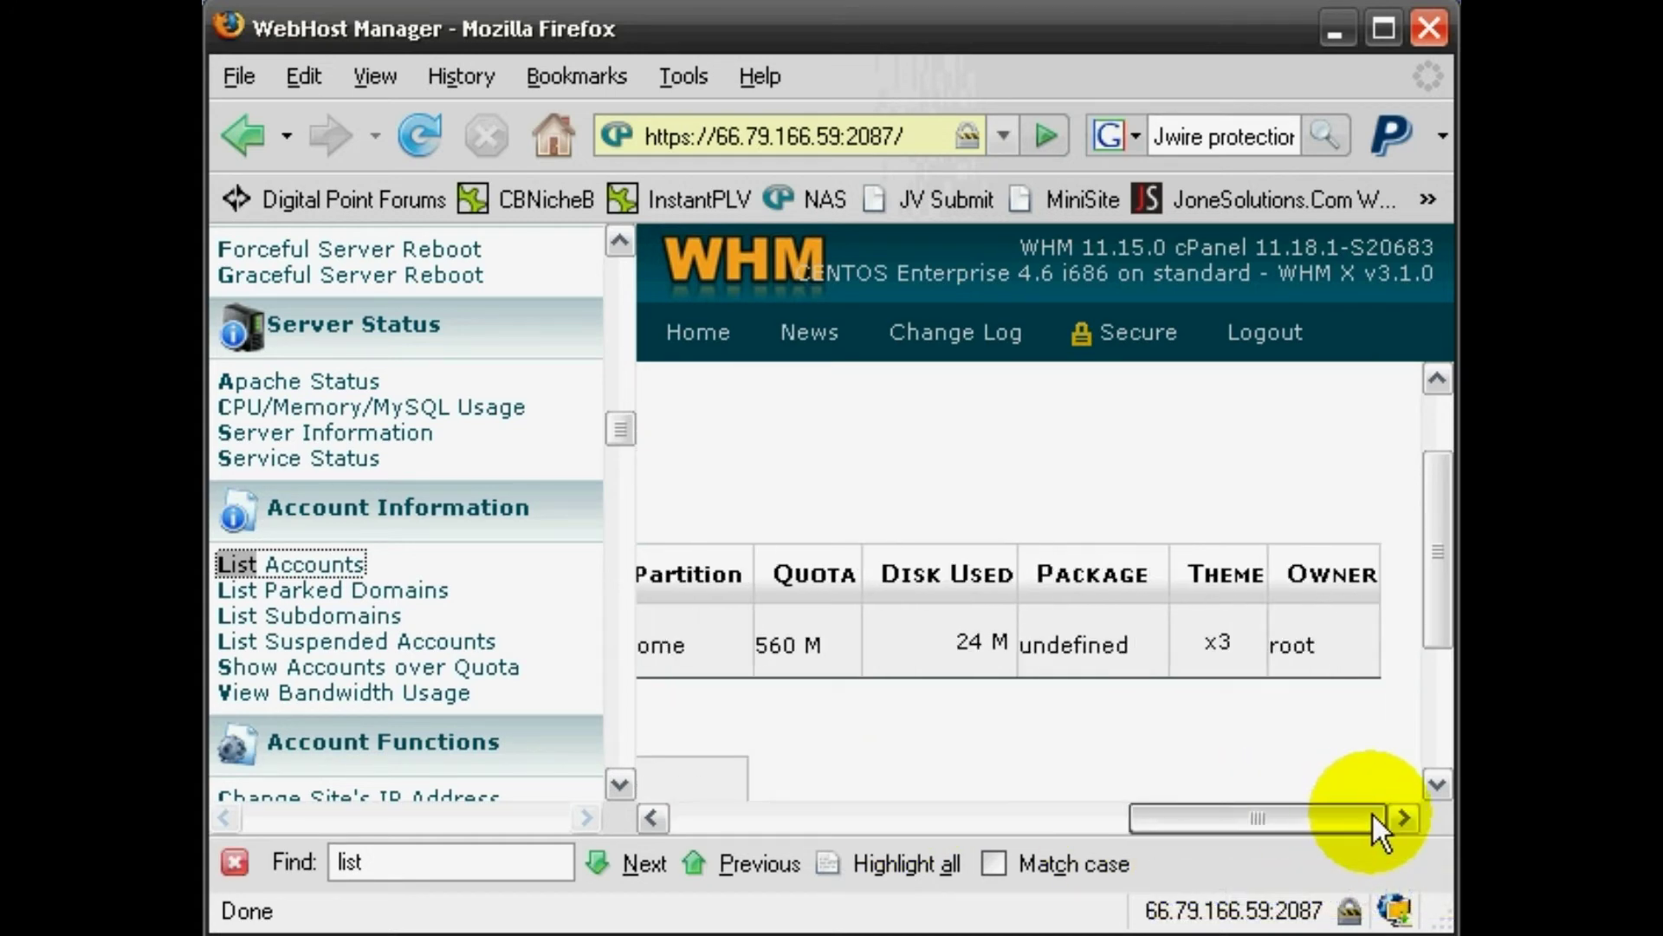
left_click_drag(1064, 801, 320, 840)
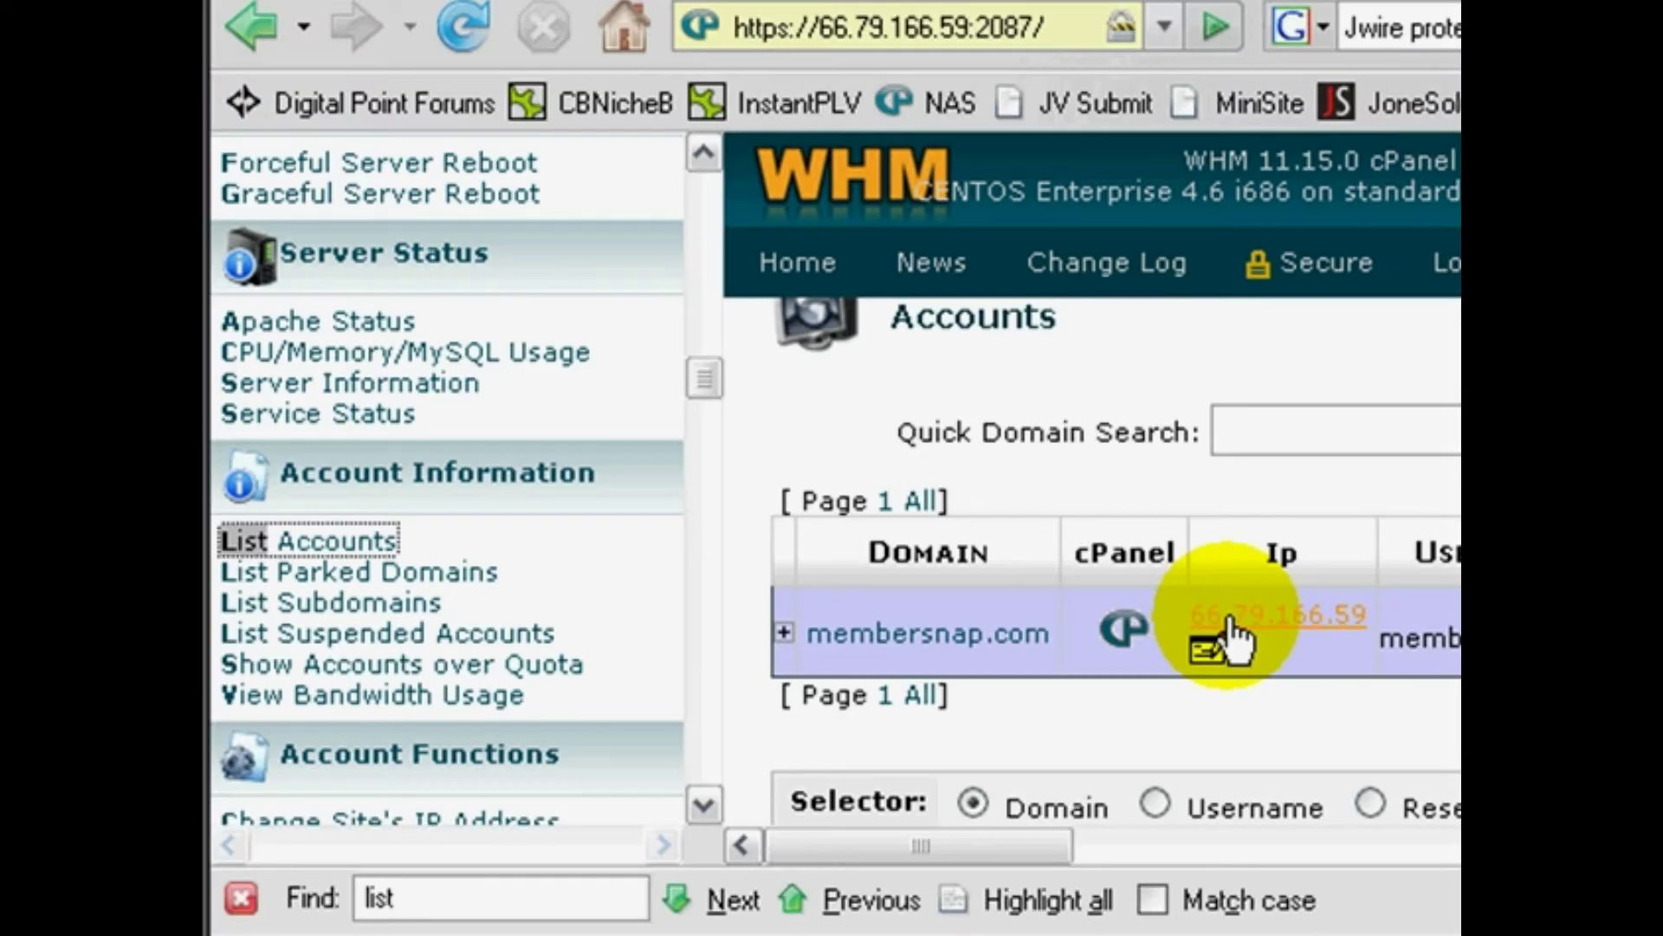
Step: Open the site linked from the membersnap.com account's IP address, look over its home page and close the page
left_click(1230, 617)
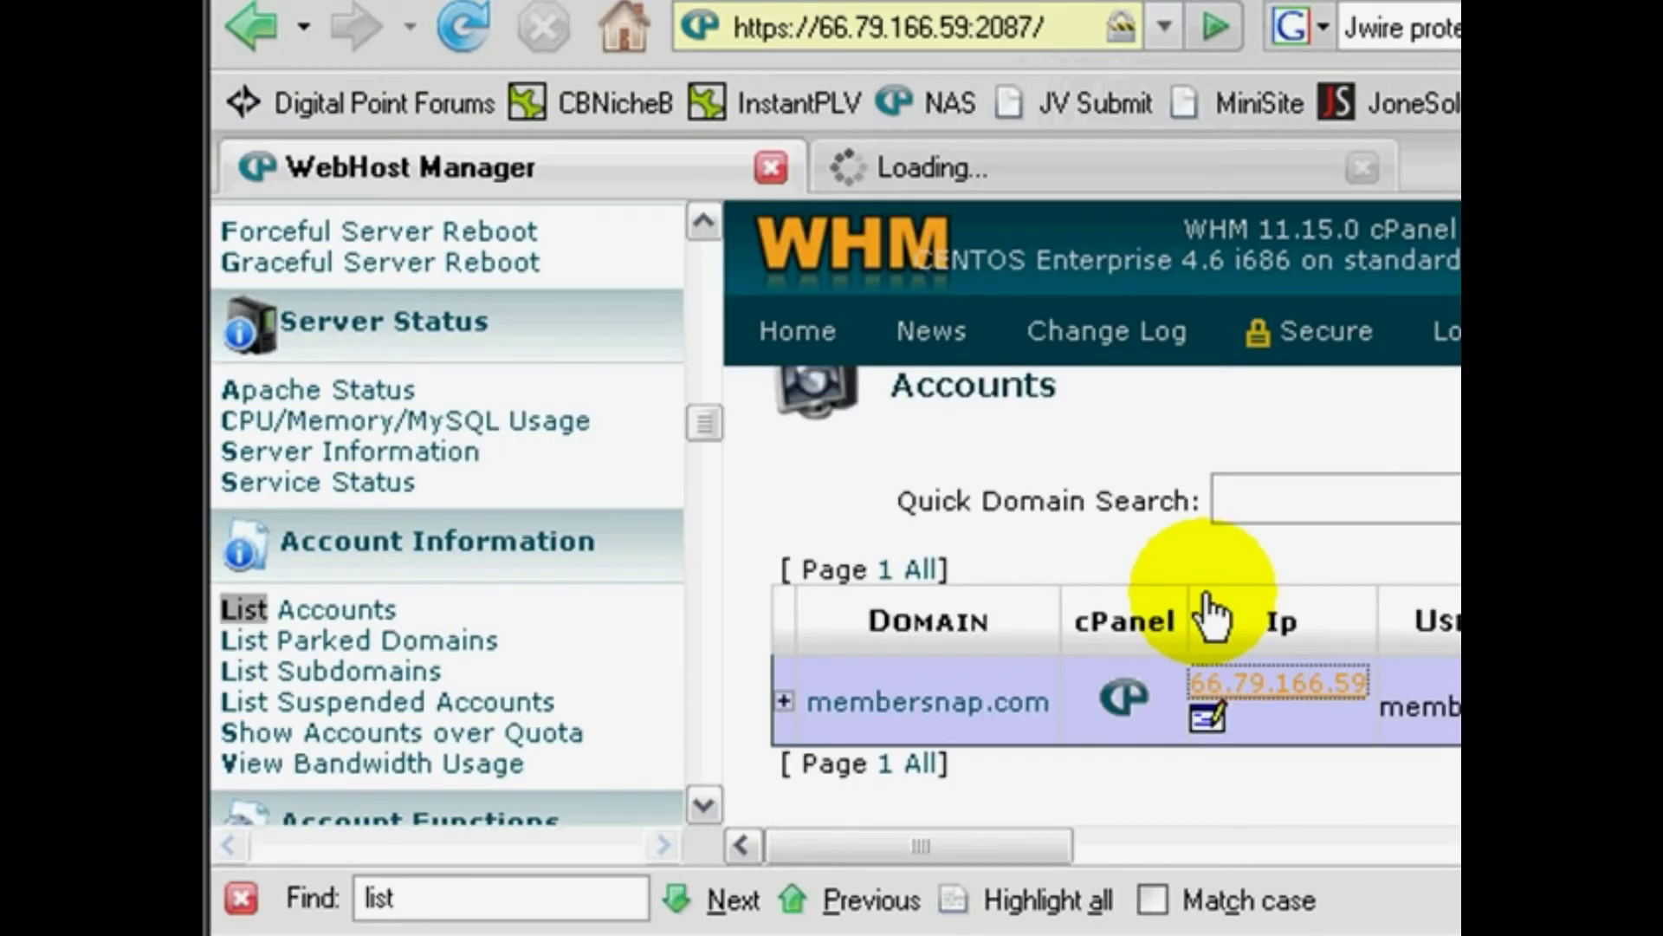
left_click(1093, 156)
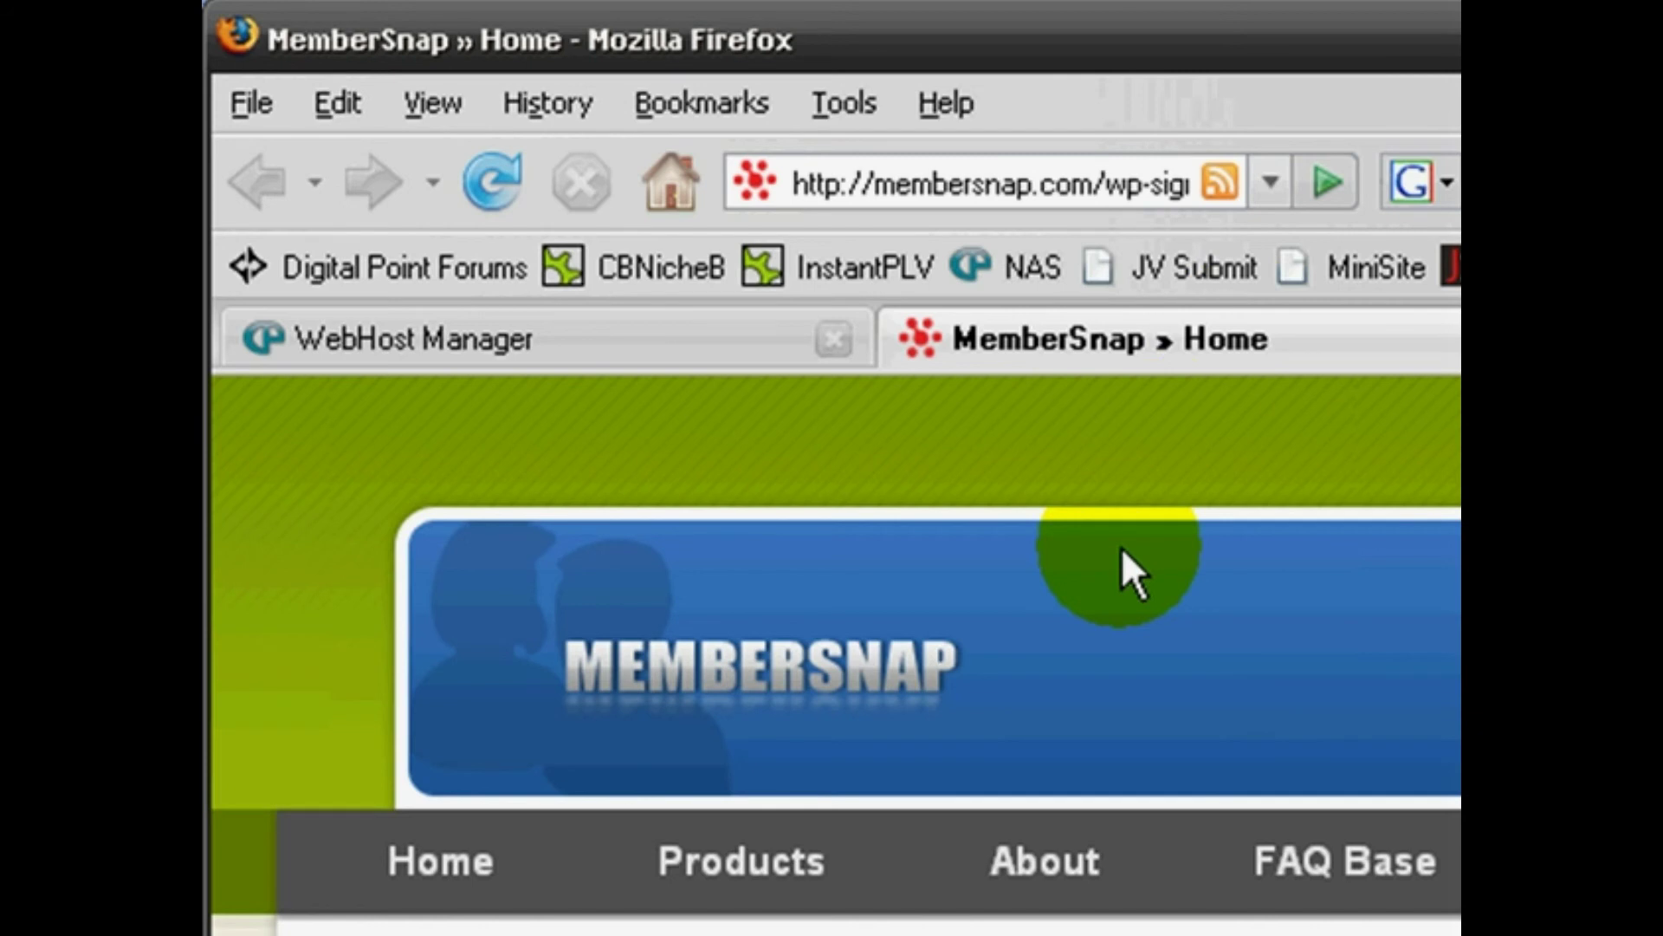
scroll(1121, 547, "down", 5)
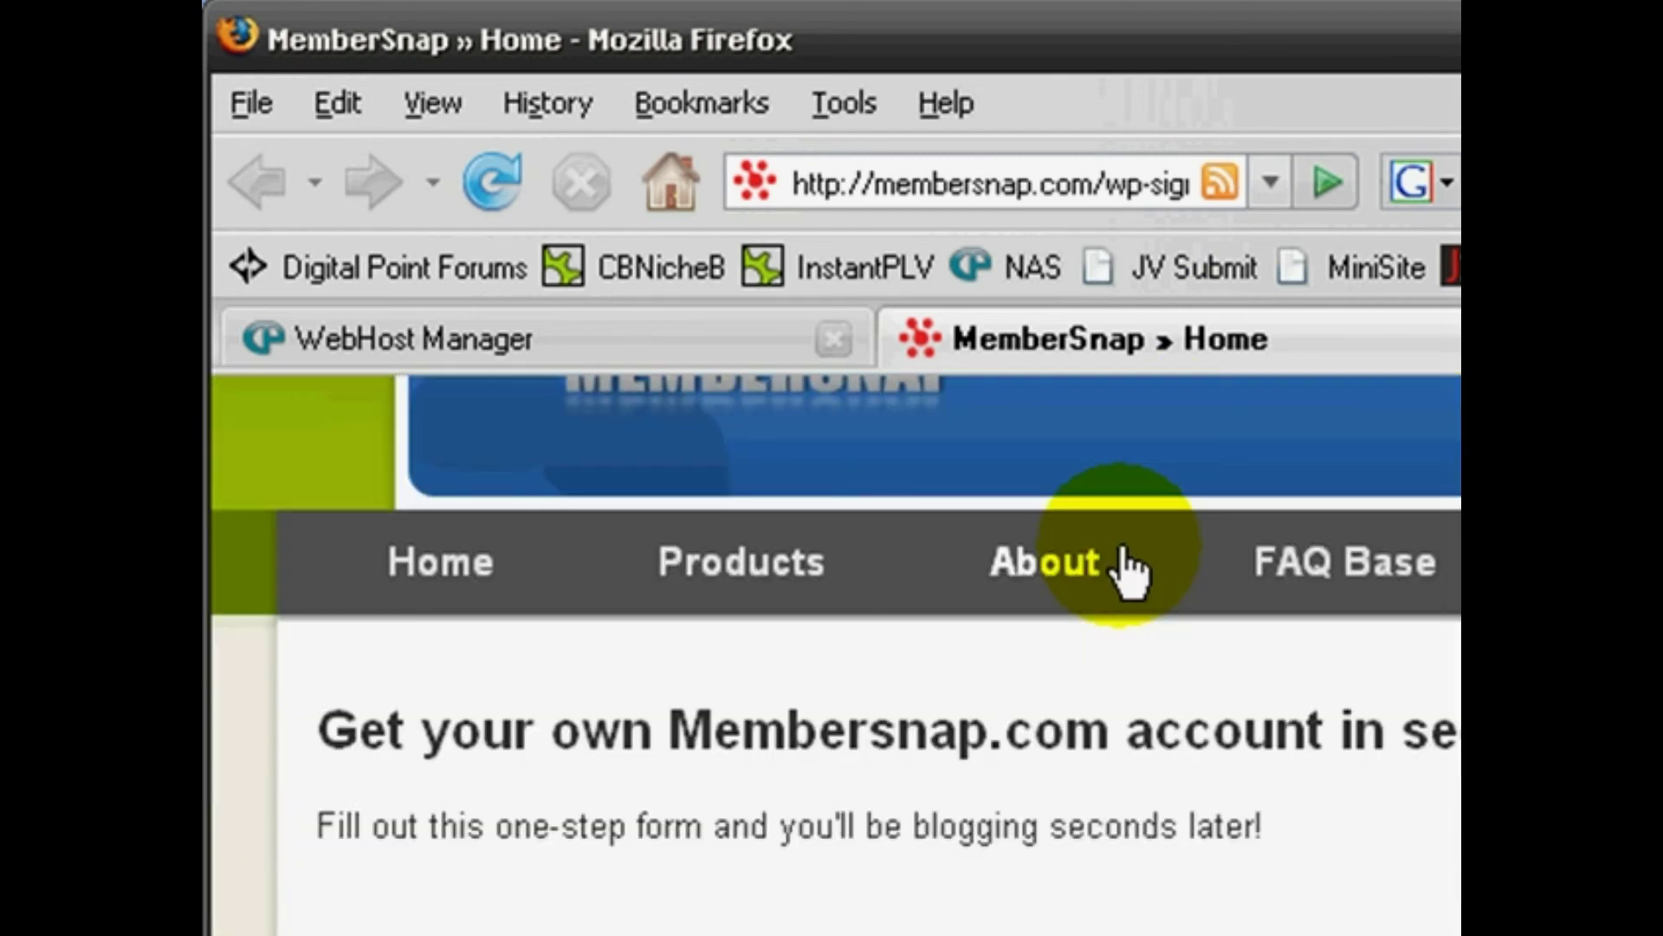
scroll(1121, 554, "up", 5)
key("ctrl+w")
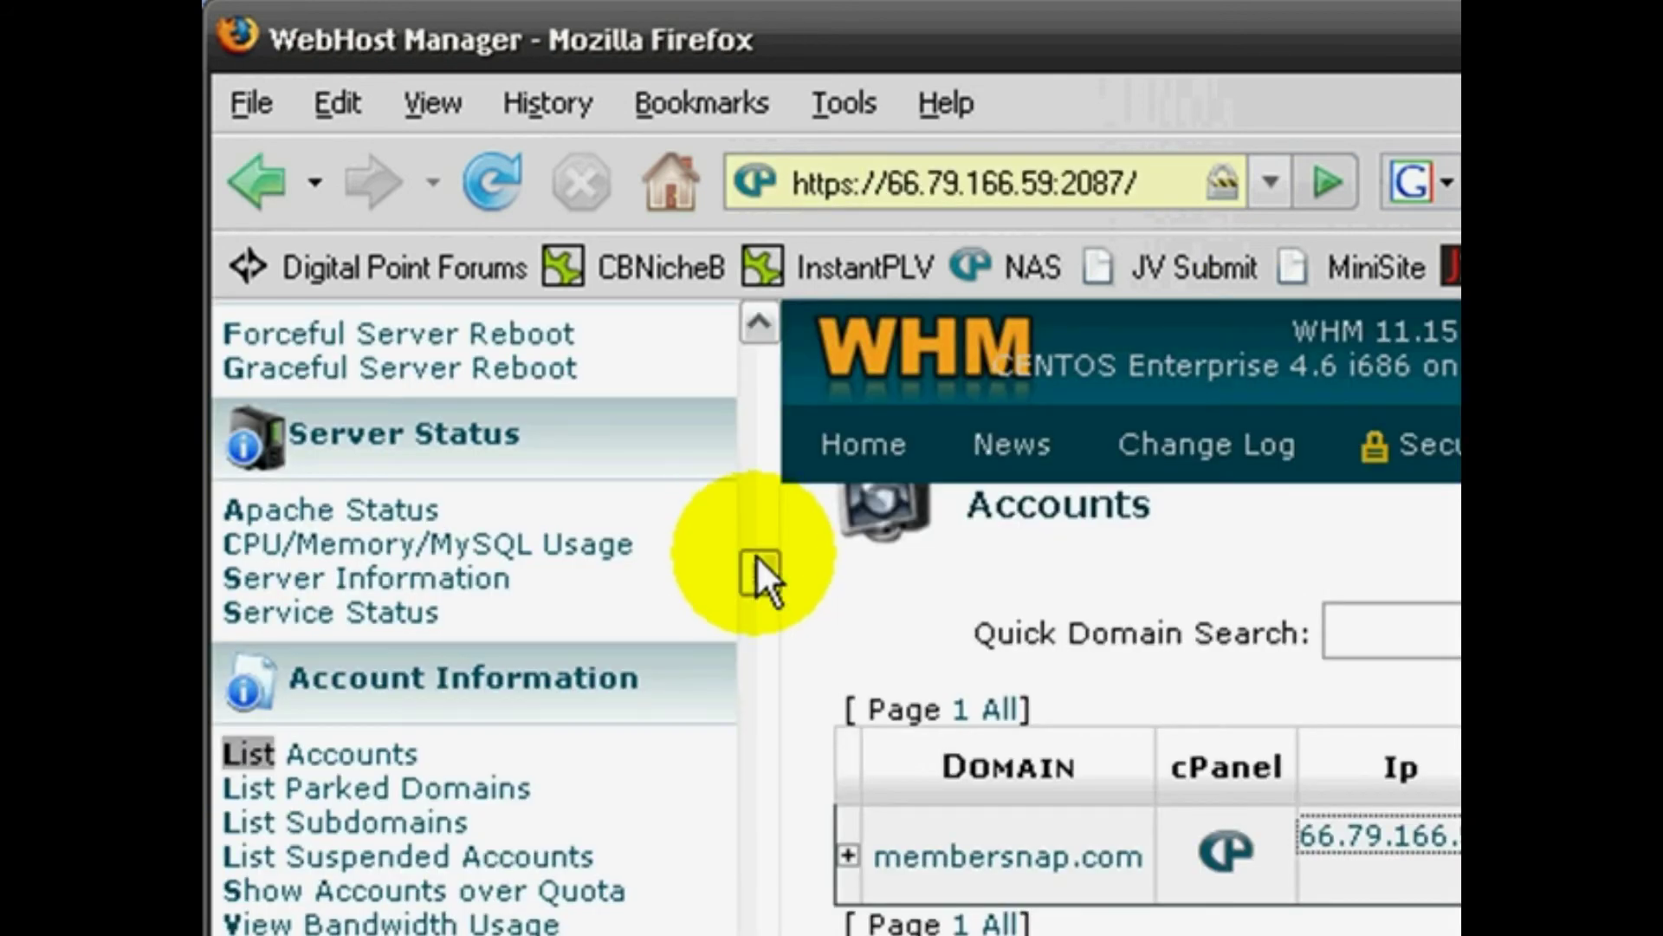
Step: Open the Server Configuration section to show its setup options
left_click_drag(761, 565, 750, 858)
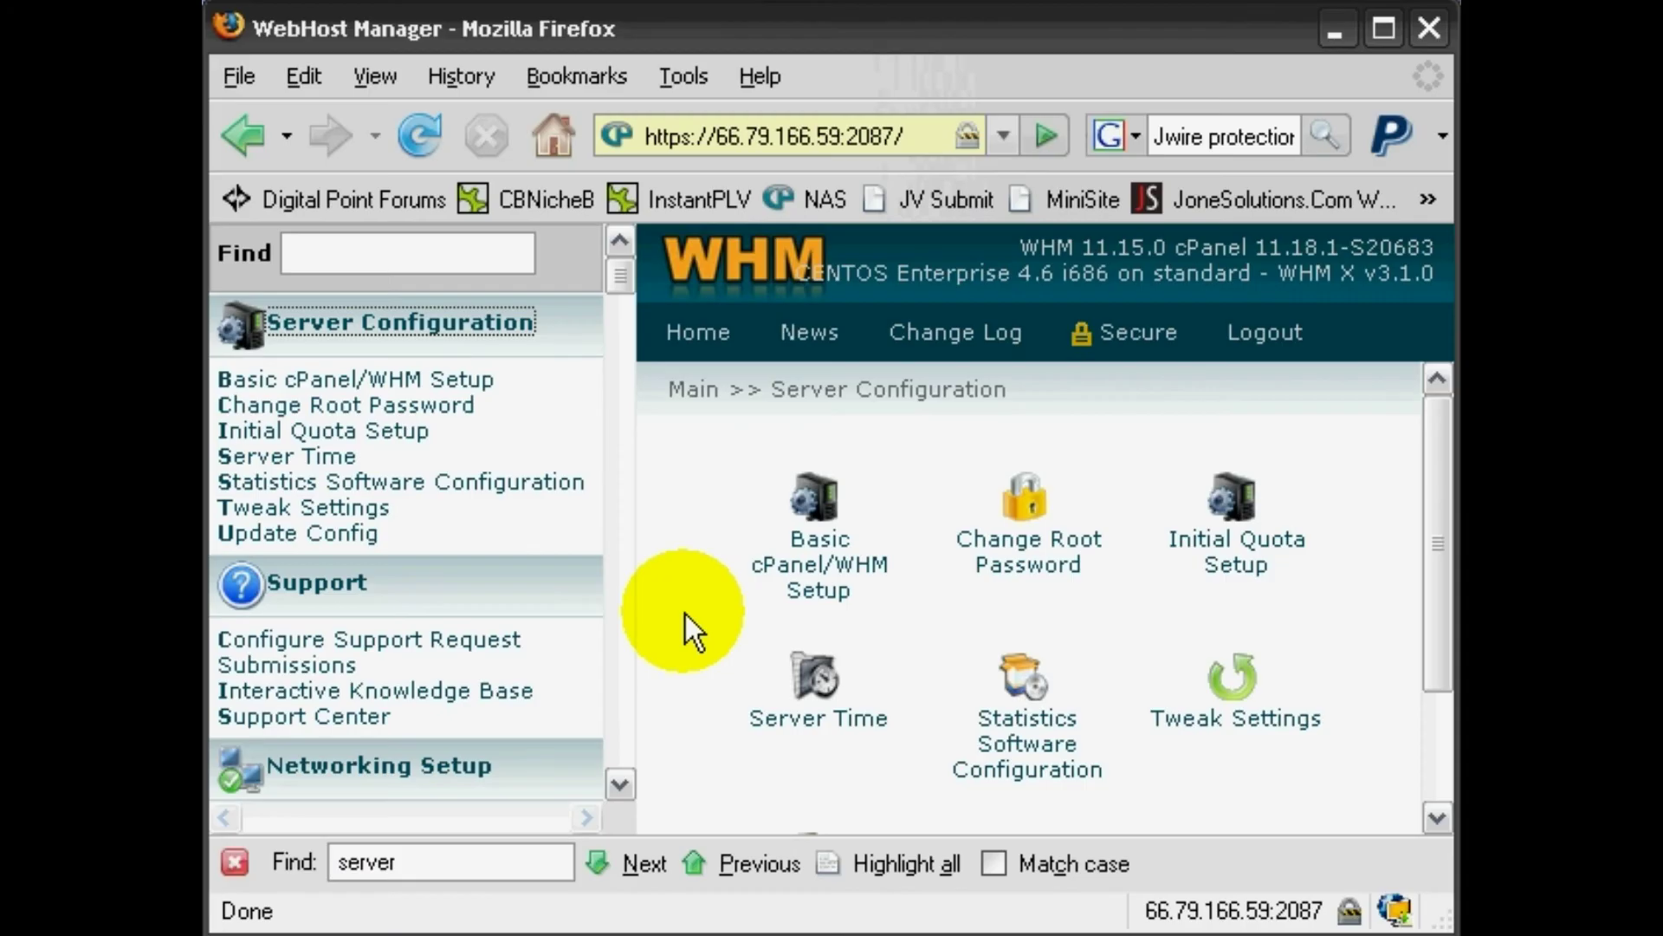